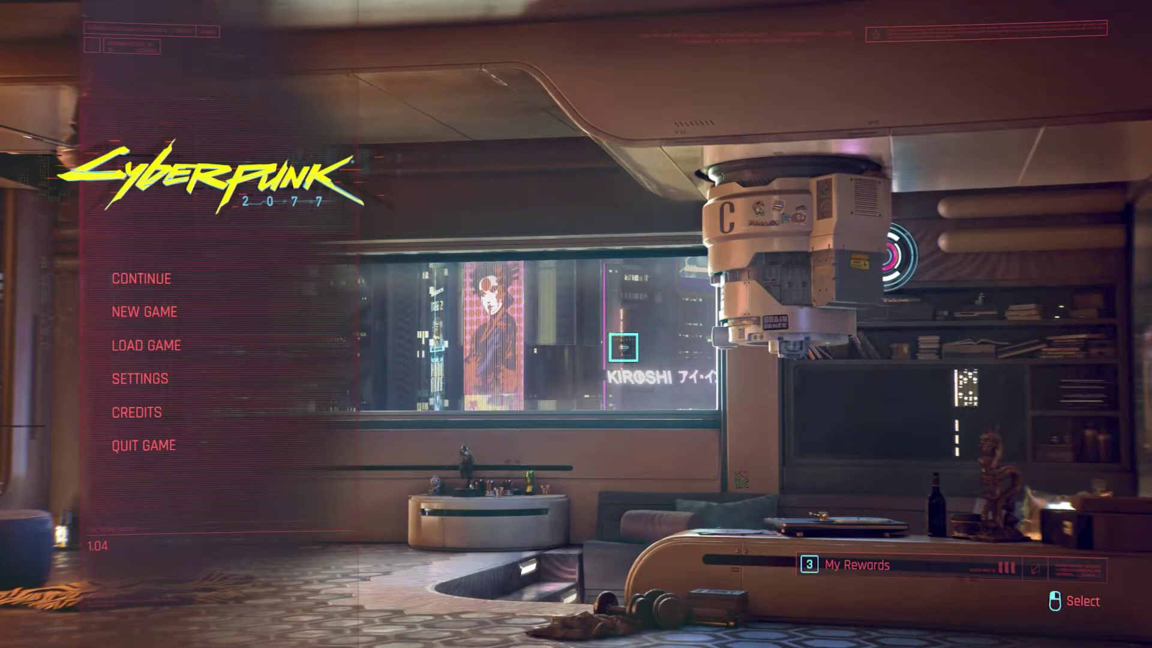
# Open the game's key bindings settings and go to the Exploration and Combat section.
pyautogui.click(153, 377)
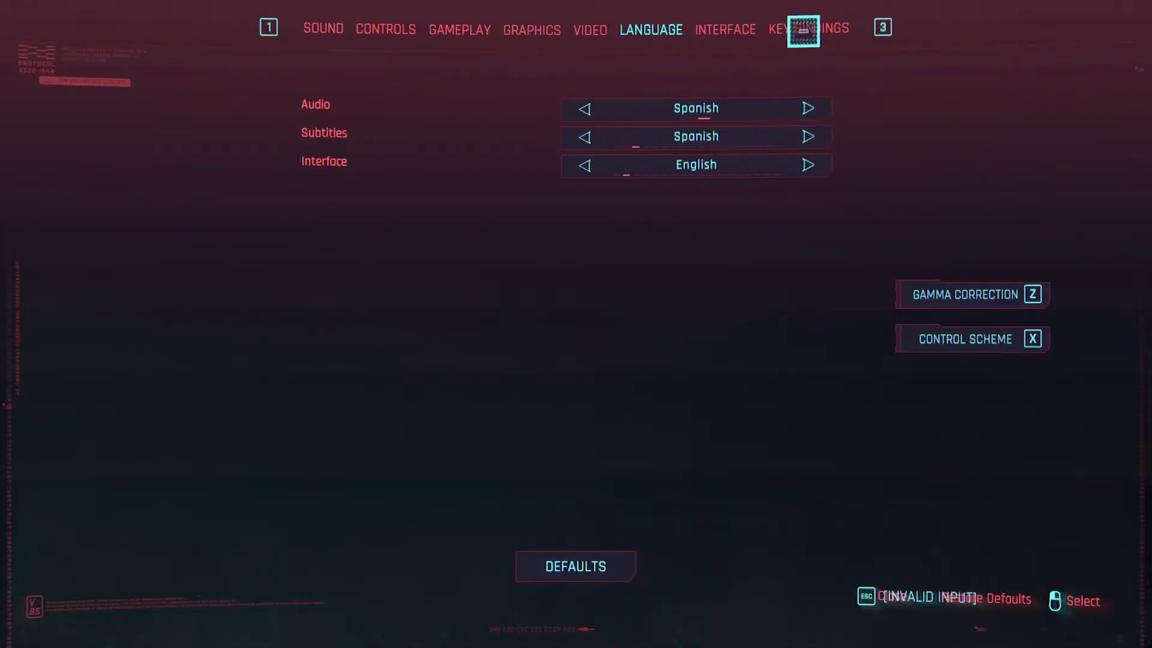
pyautogui.click(804, 28)
pyautogui.scroll(-1, 845, 164)
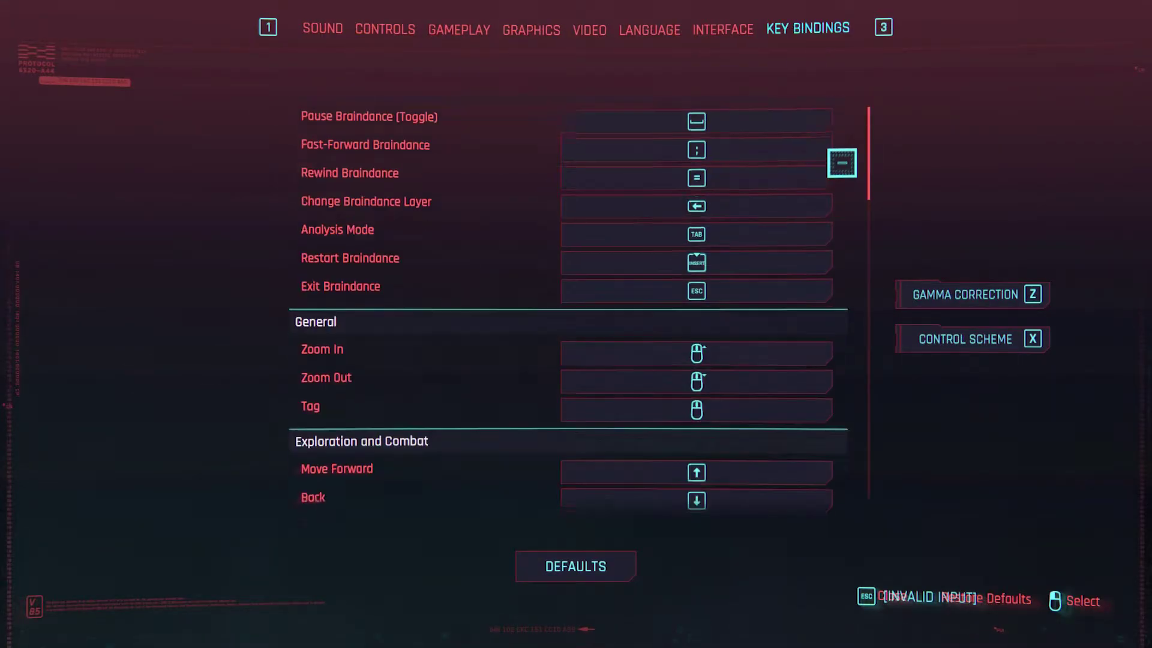
pyautogui.scroll(-6, 713, 195)
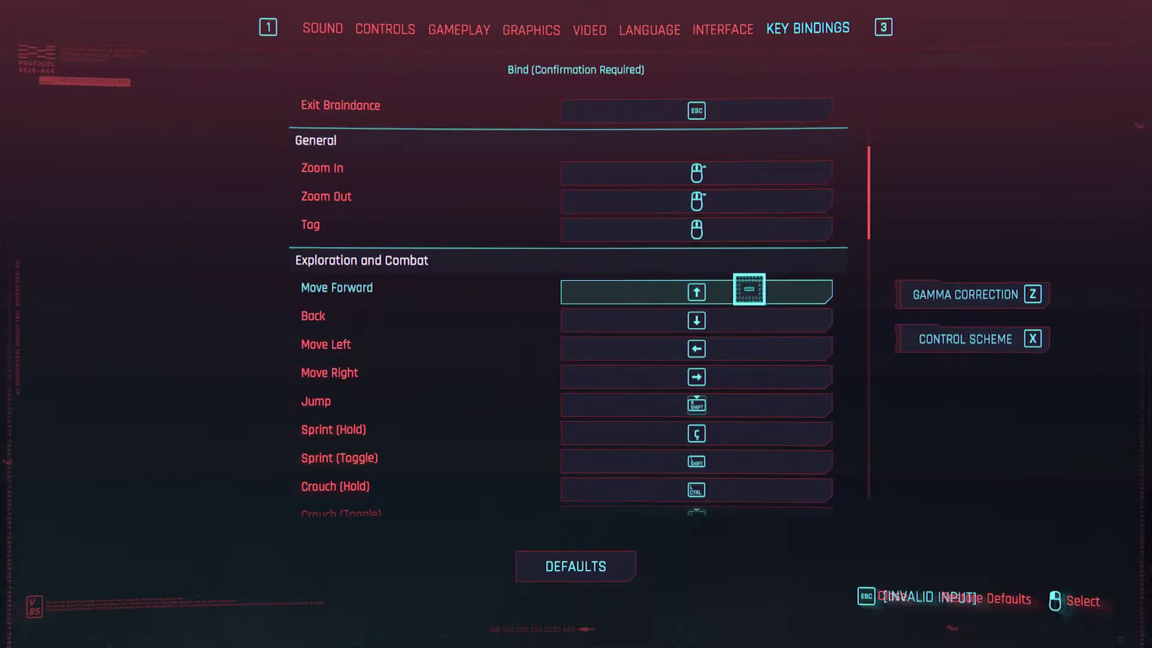
# Try to rebind the Move Forward and Back controls under Exploration and Combat.
pyautogui.click(746, 290)
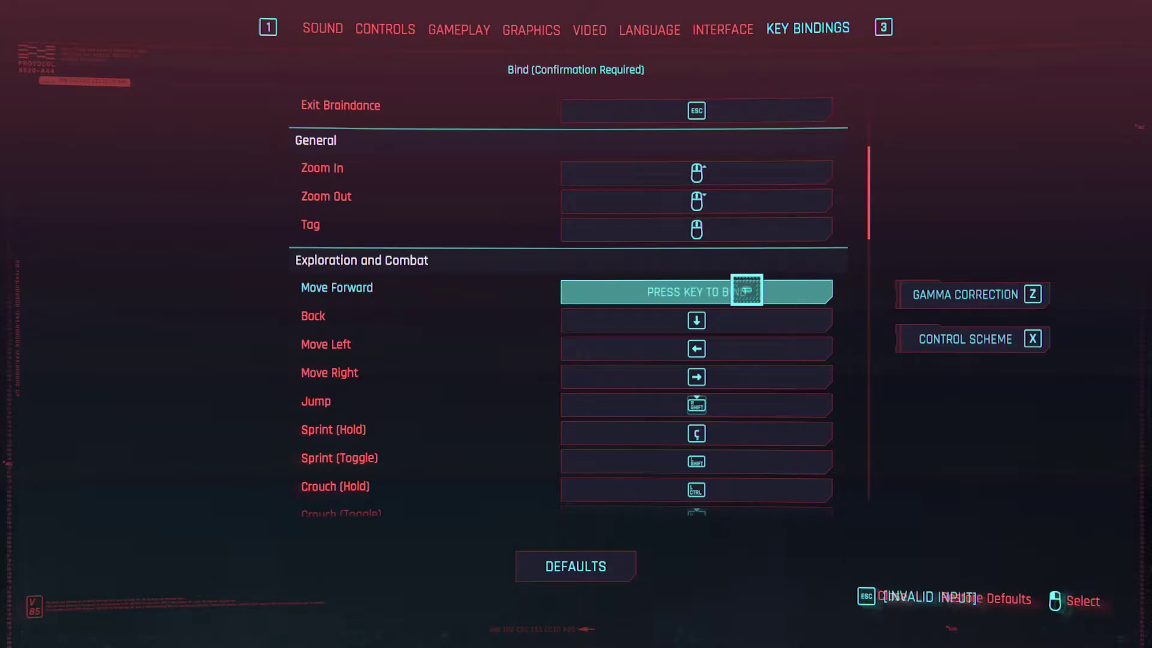
pyautogui.click(747, 290)
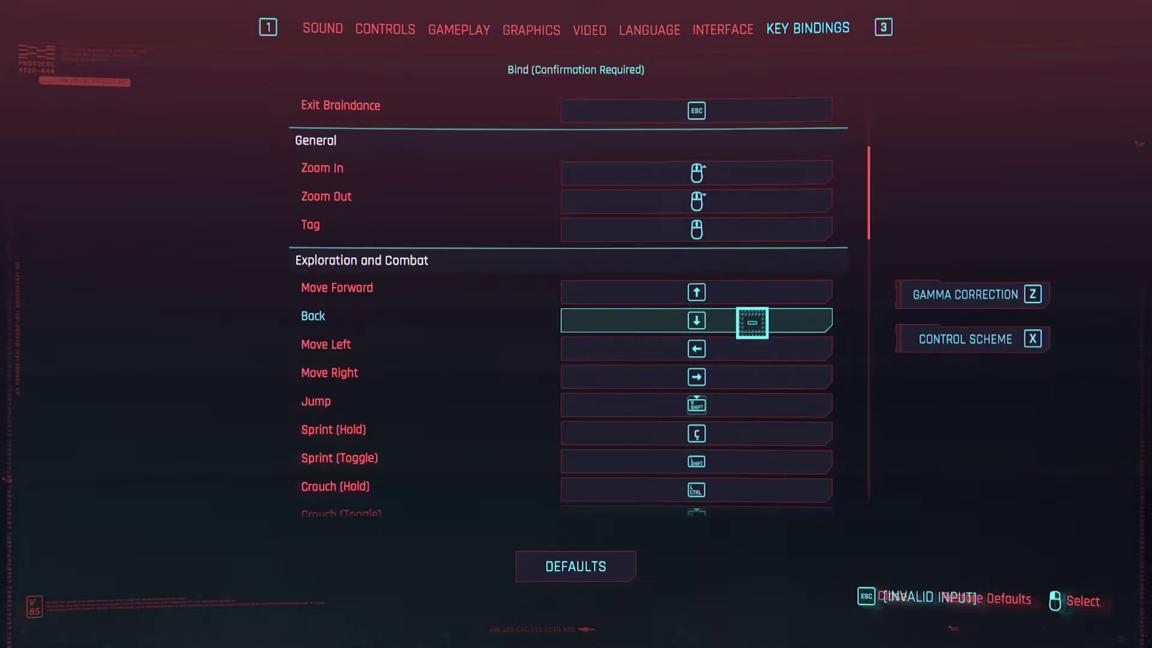
pyautogui.click(751, 323)
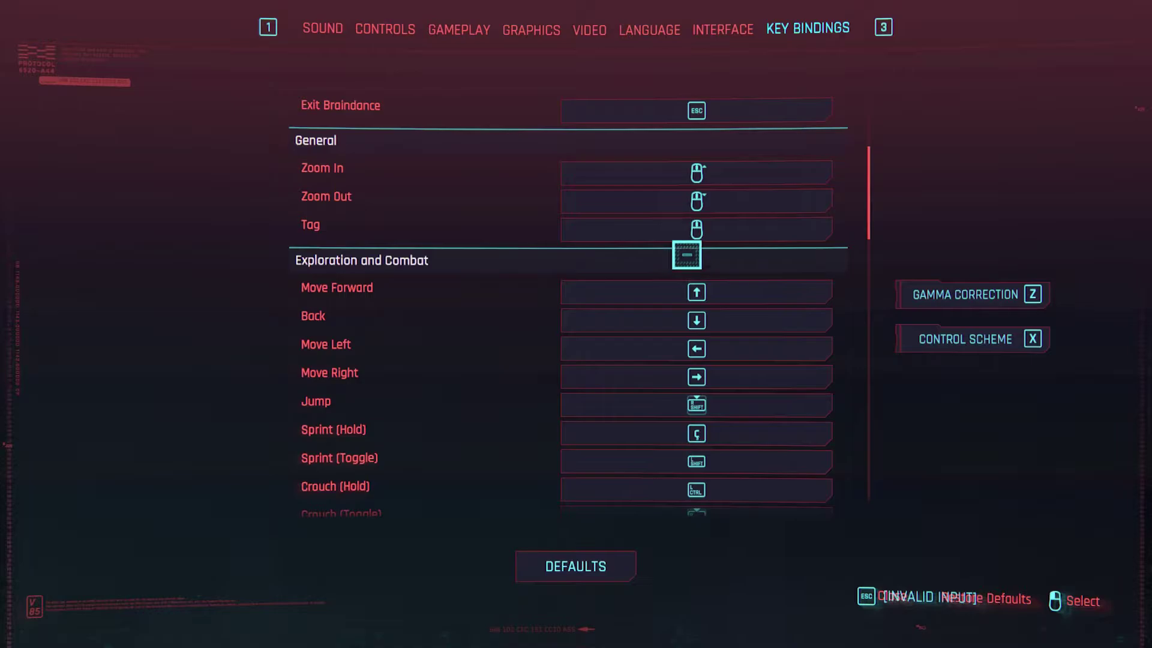
# Leave the game for Windows, and close Cyberpunk 2077 and the game launcher window.
pyautogui.press('super')
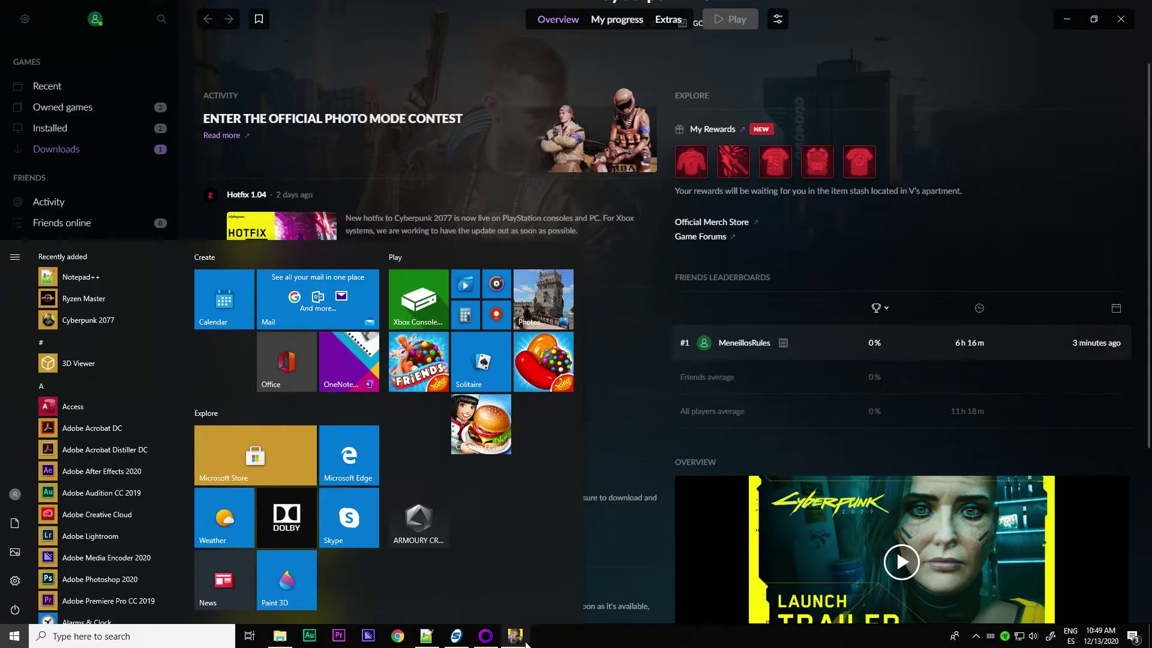
pyautogui.rightClick(523, 631)
pyautogui.click(524, 610)
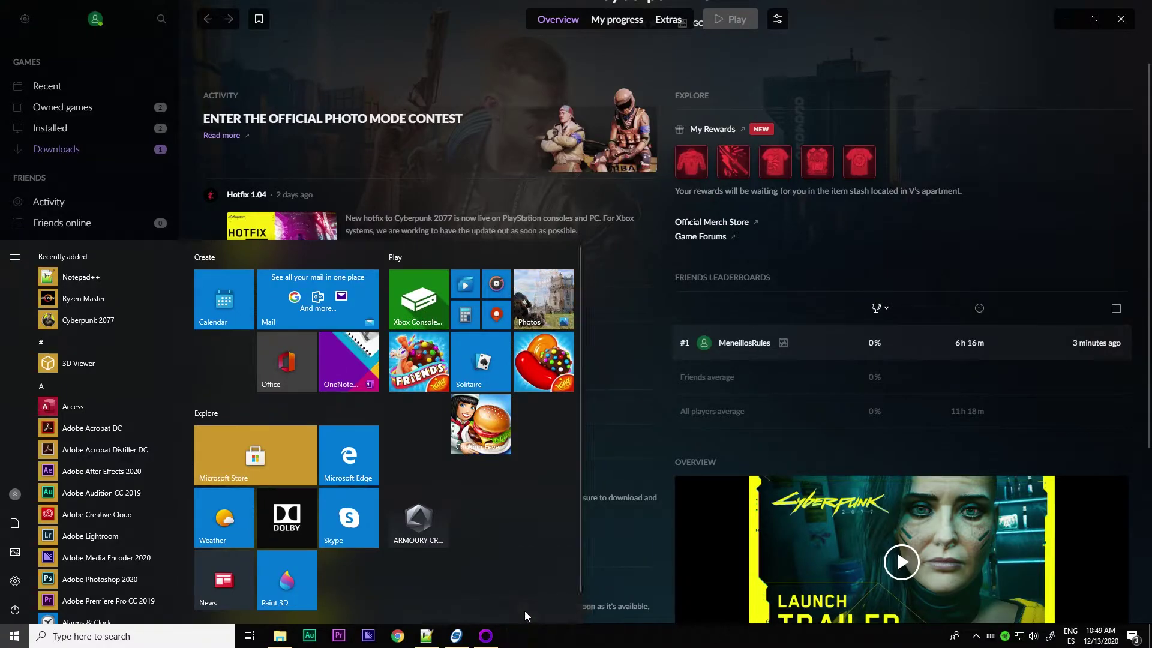
pyautogui.click(1121, 18)
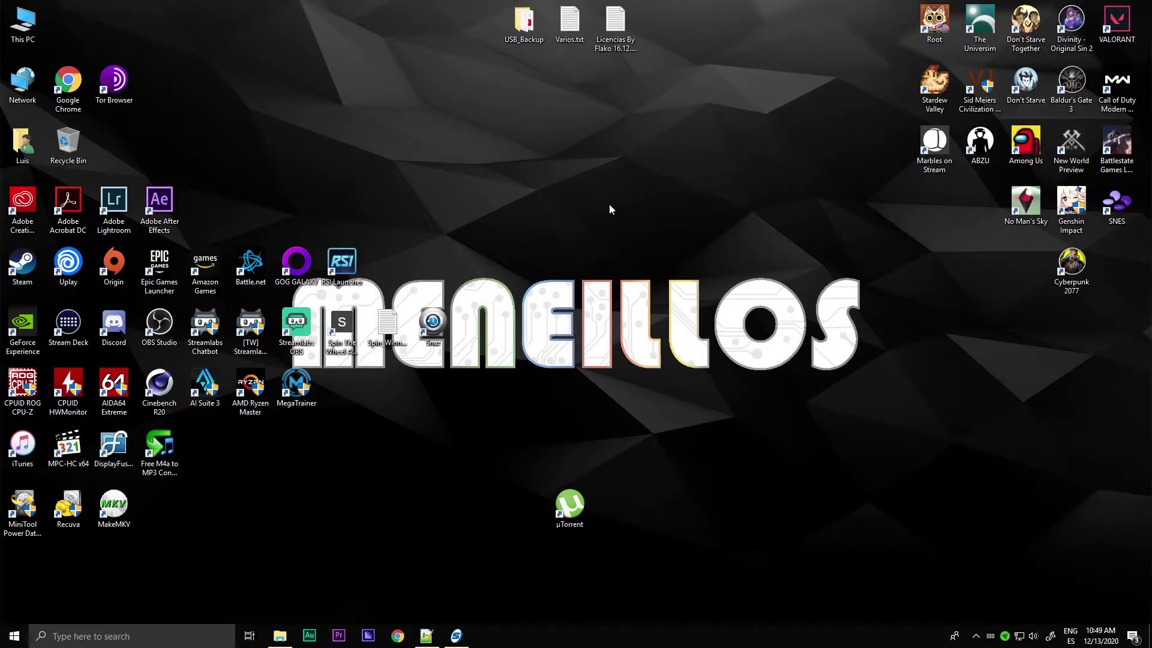
# Open File Explorer and go to the user's profile folder inside Users on the SYSTEM (C:) drive.
pyautogui.click(279, 636)
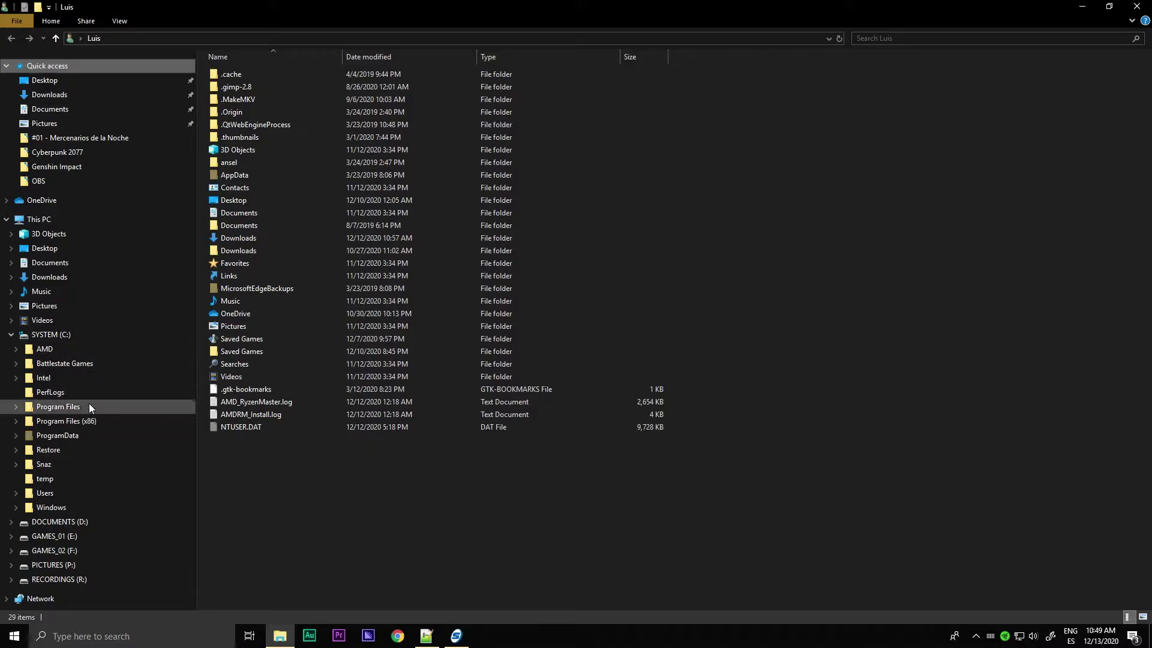
pyautogui.click(48, 494)
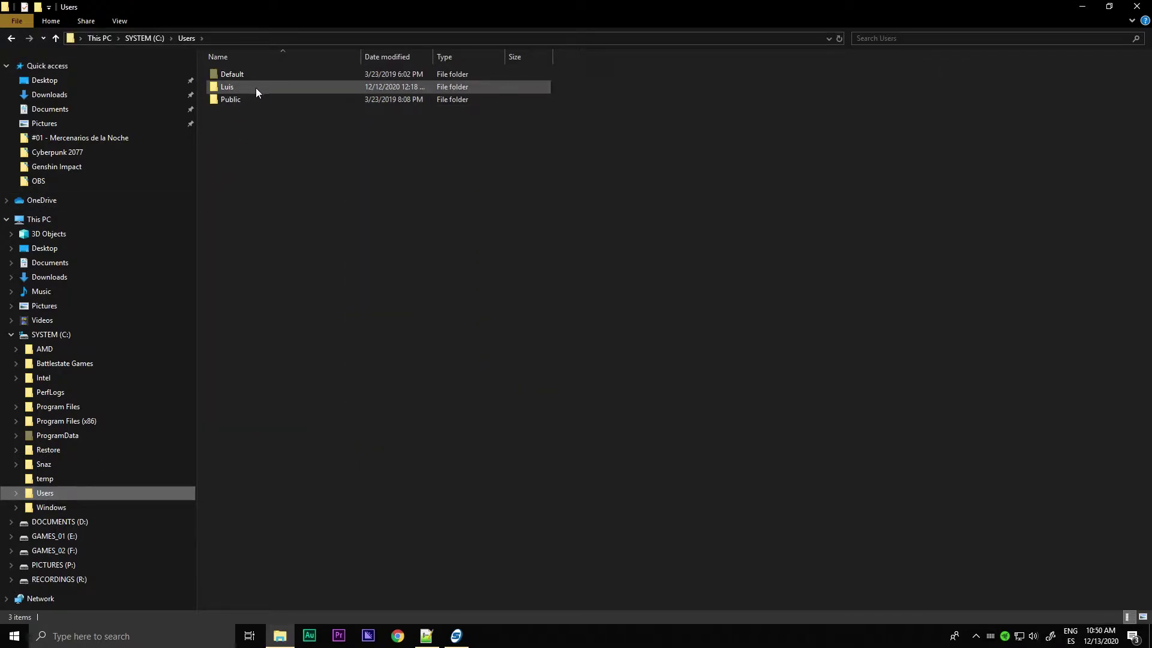
pyautogui.moveTo(230, 86)
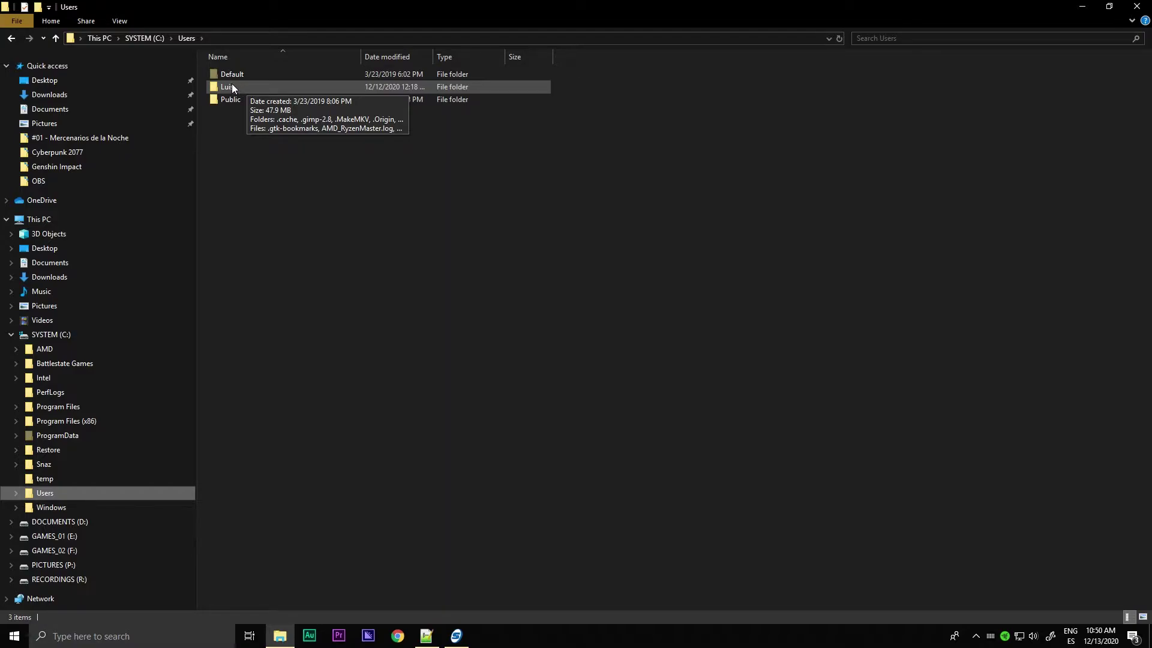
pyautogui.doubleClick(229, 87)
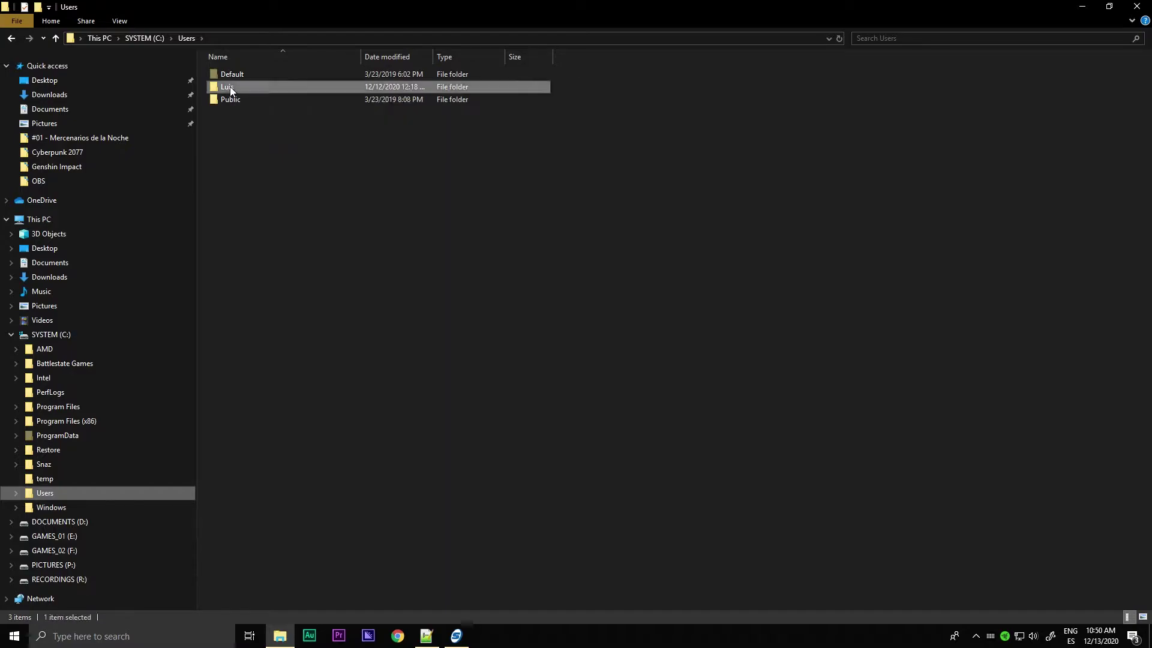
pyautogui.click(228, 85)
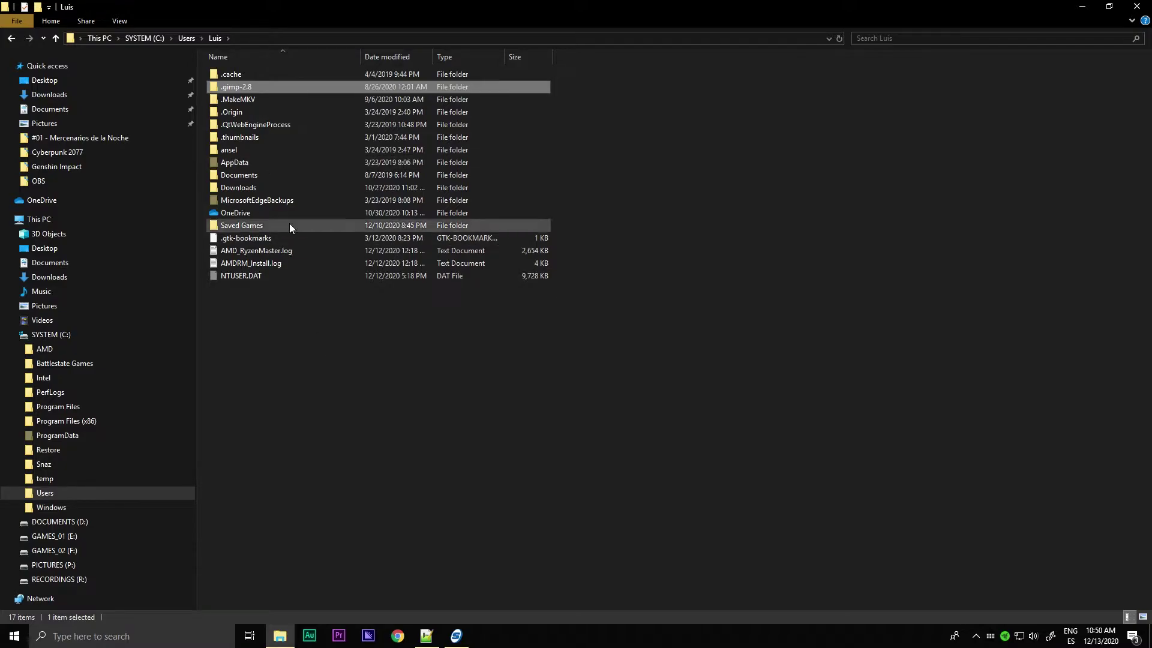
# Go into AppData, Local, CD Projekt Red, Cyberpunk 2077, the folder holding UserSettings.json.
pyautogui.doubleClick(247, 164)
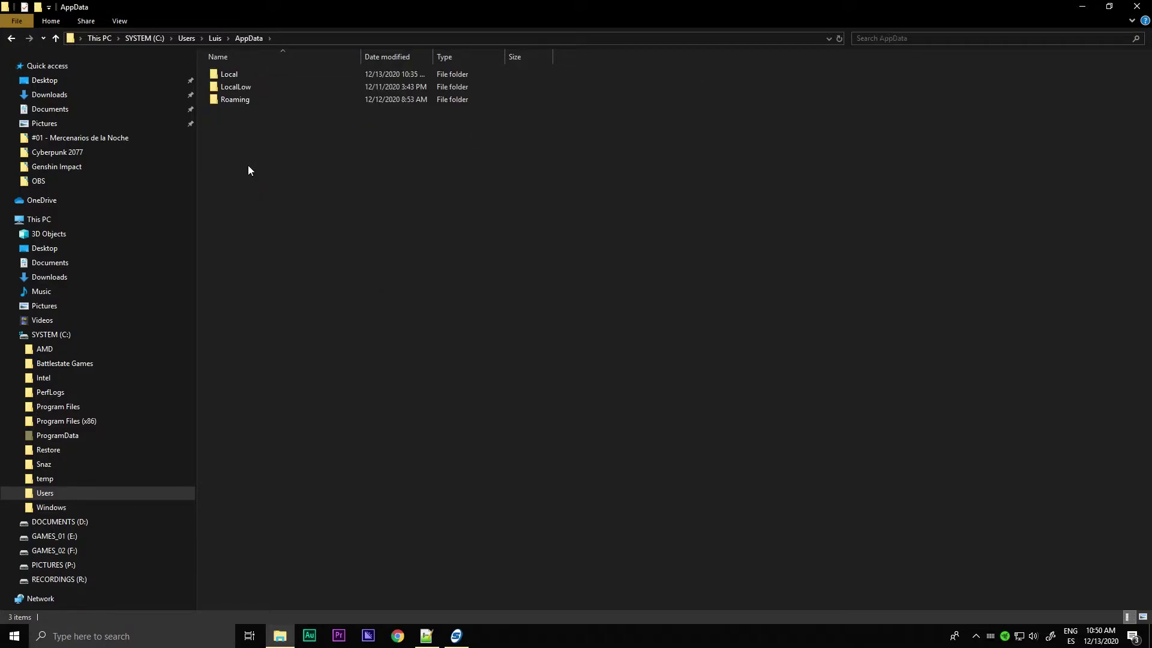
pyautogui.doubleClick(240, 75)
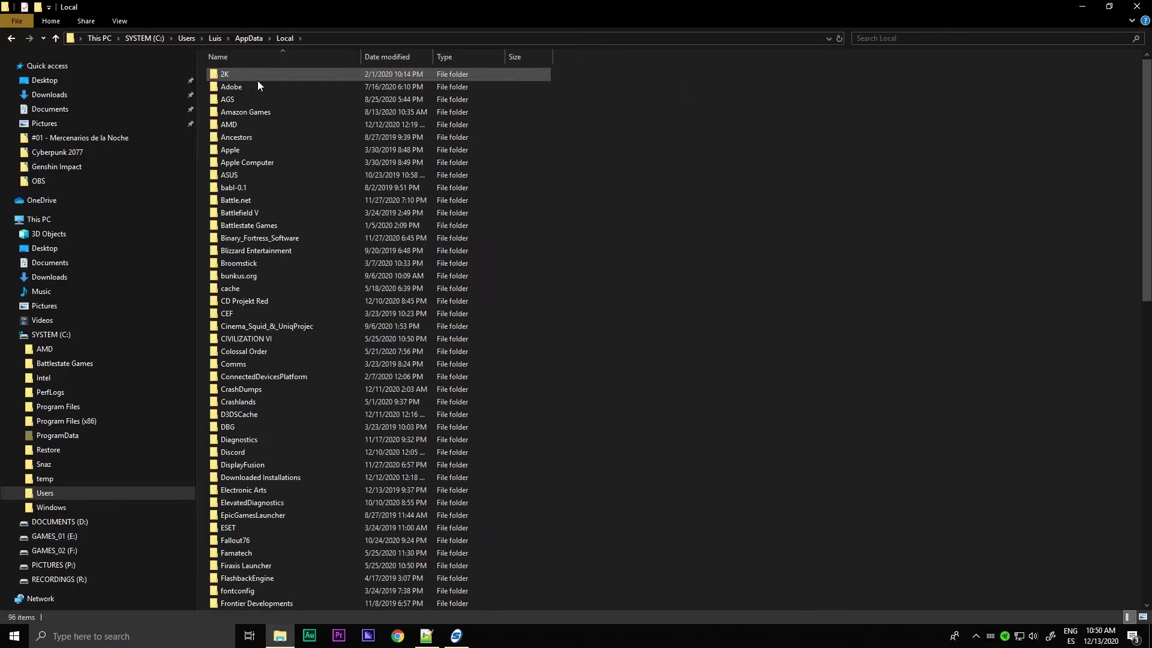
pyautogui.doubleClick(259, 301)
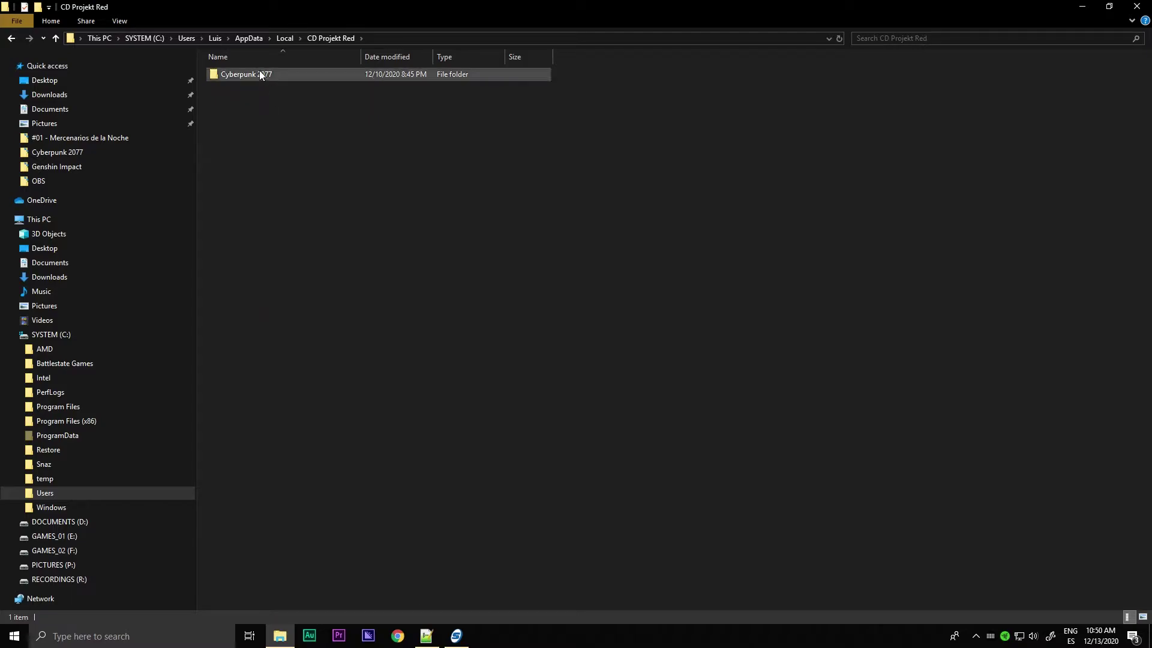
pyautogui.doubleClick(260, 74)
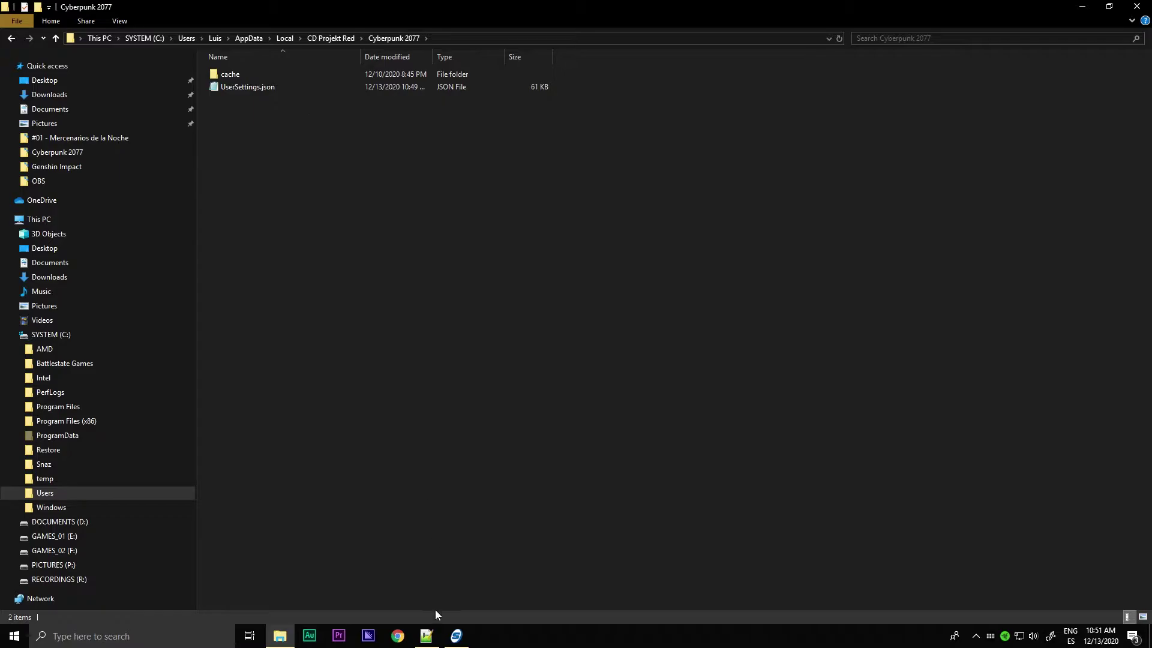
# Switch to Notepad++ and show UserSettings.json, declining to reload it from disk.
pyautogui.click(426, 636)
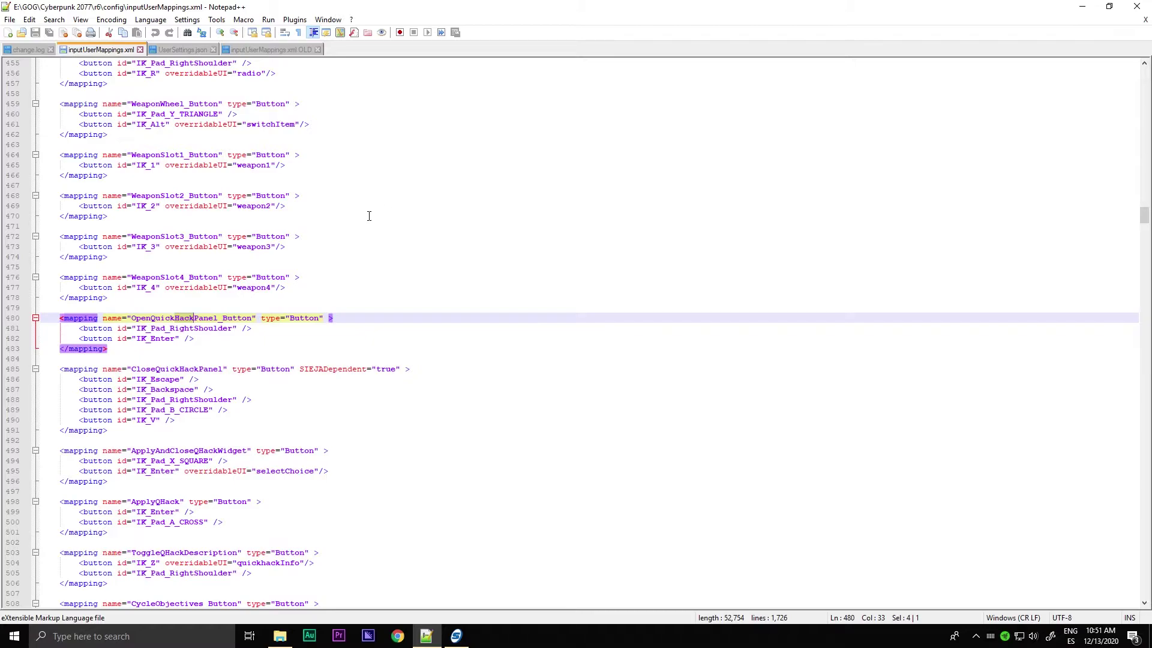
pyautogui.click(188, 49)
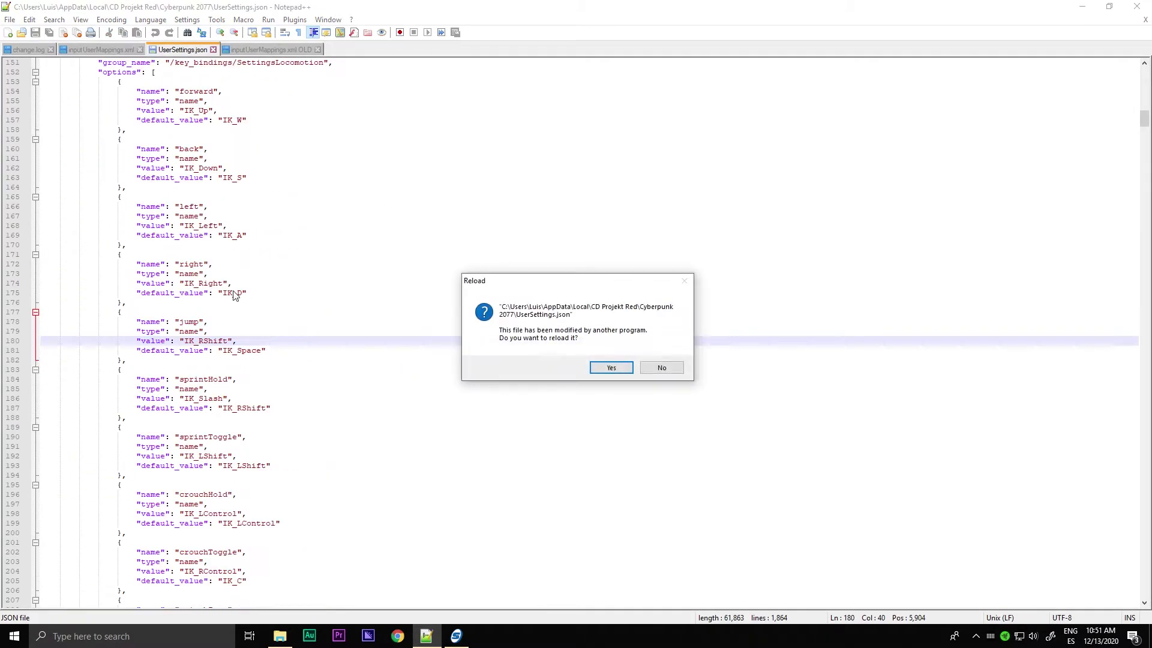
pyautogui.click(662, 367)
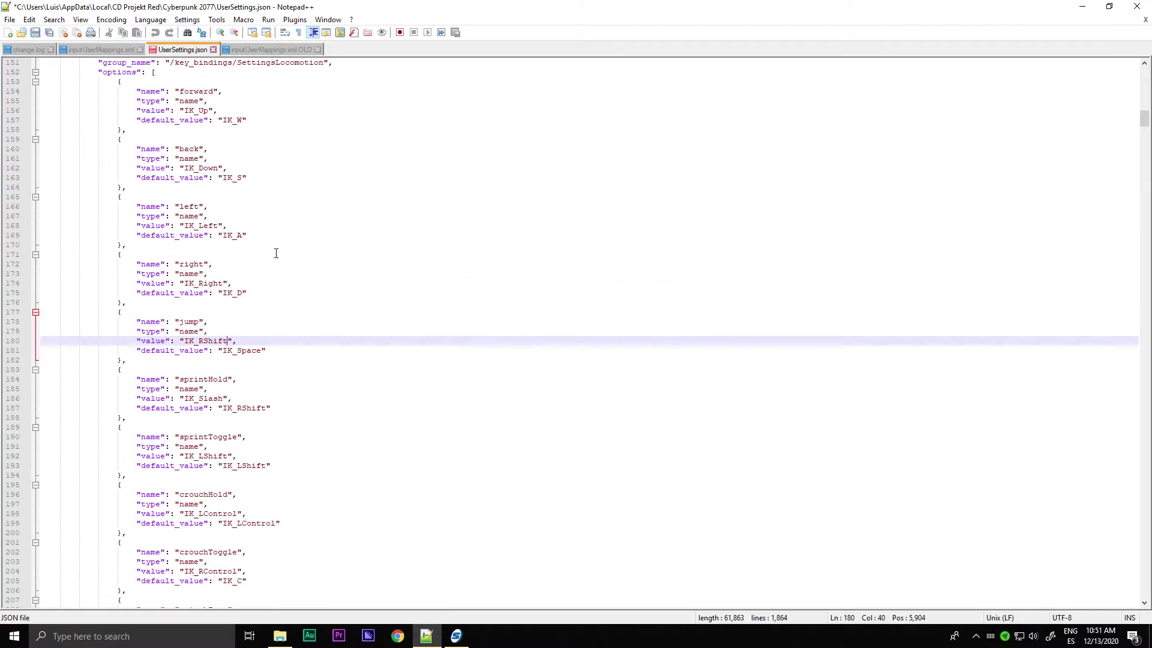
# Locate the /key_bindings/SettingsLocomotion group in UserSettings.json and highlight its group name and options lines.
pyautogui.scroll(1, 281, 218)
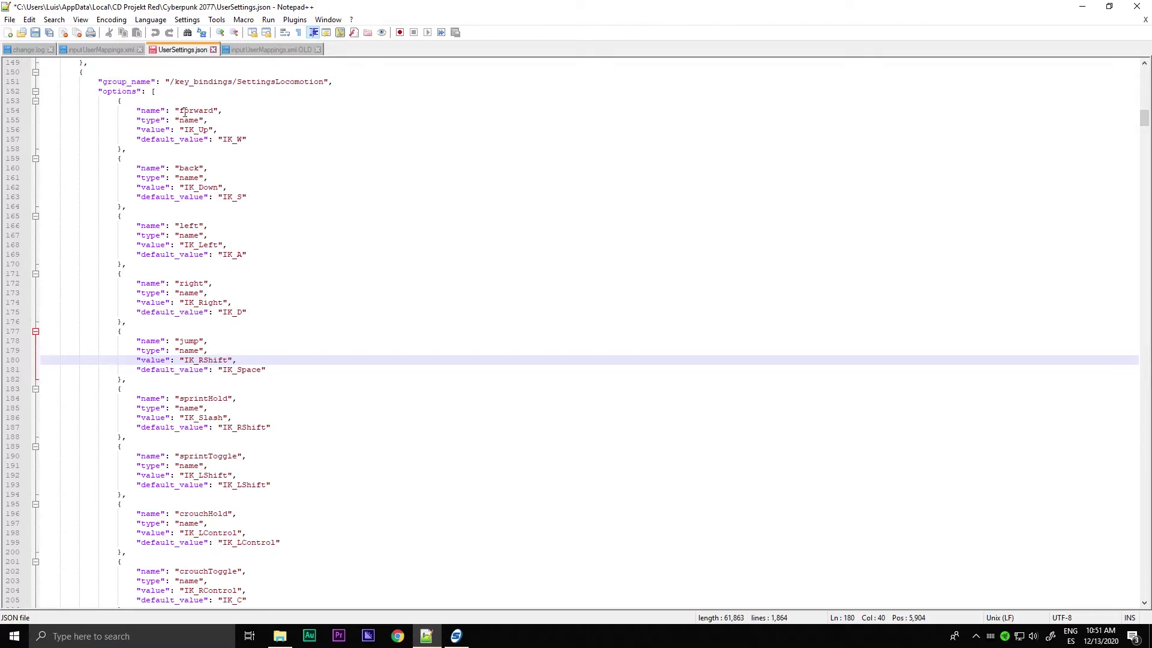
pyautogui.scroll(6, 251, 342)
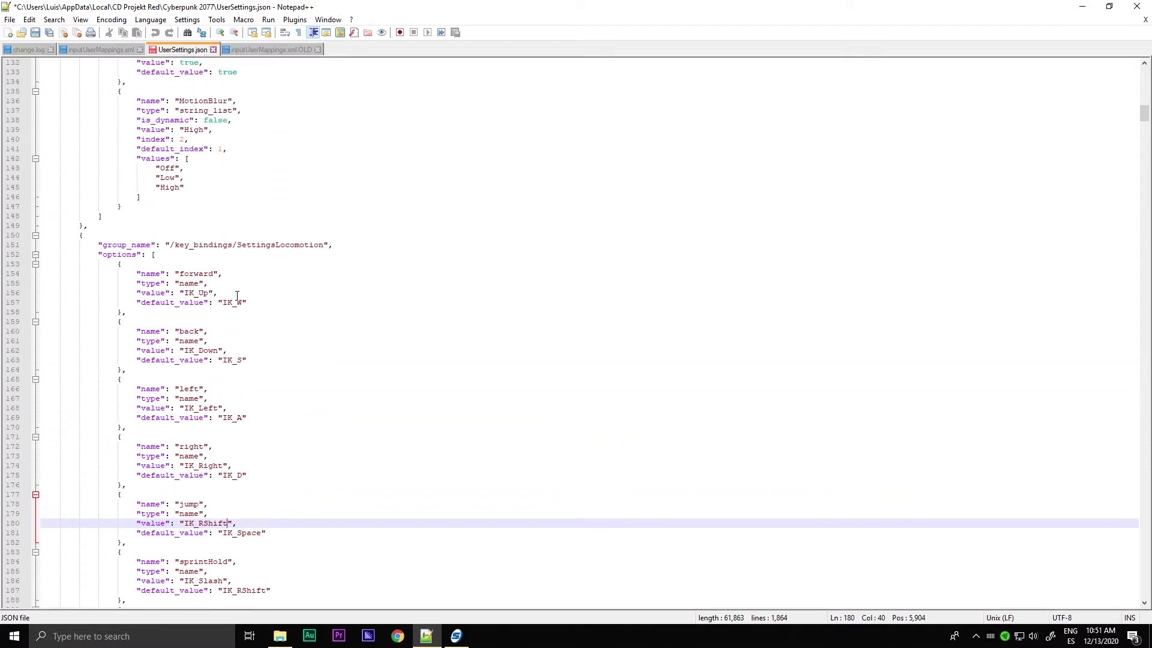
pyautogui.click(255, 246)
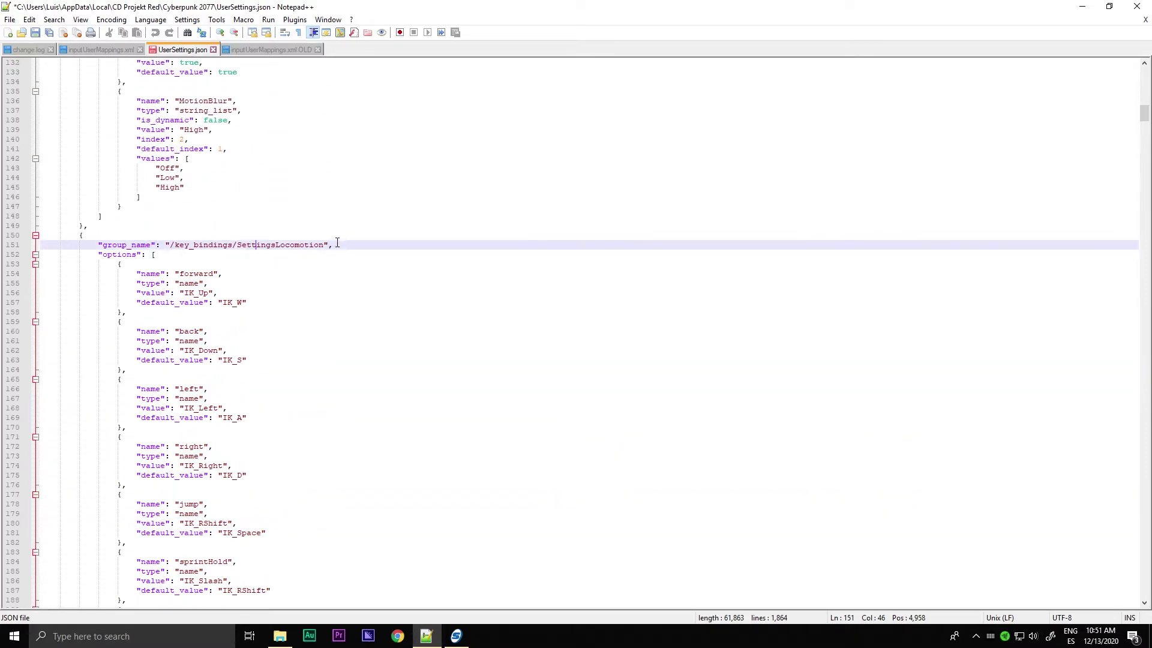
pyautogui.moveTo(339, 245); pyautogui.dragTo(170, 246)
pyautogui.click(296, 253)
pyautogui.click(247, 240)
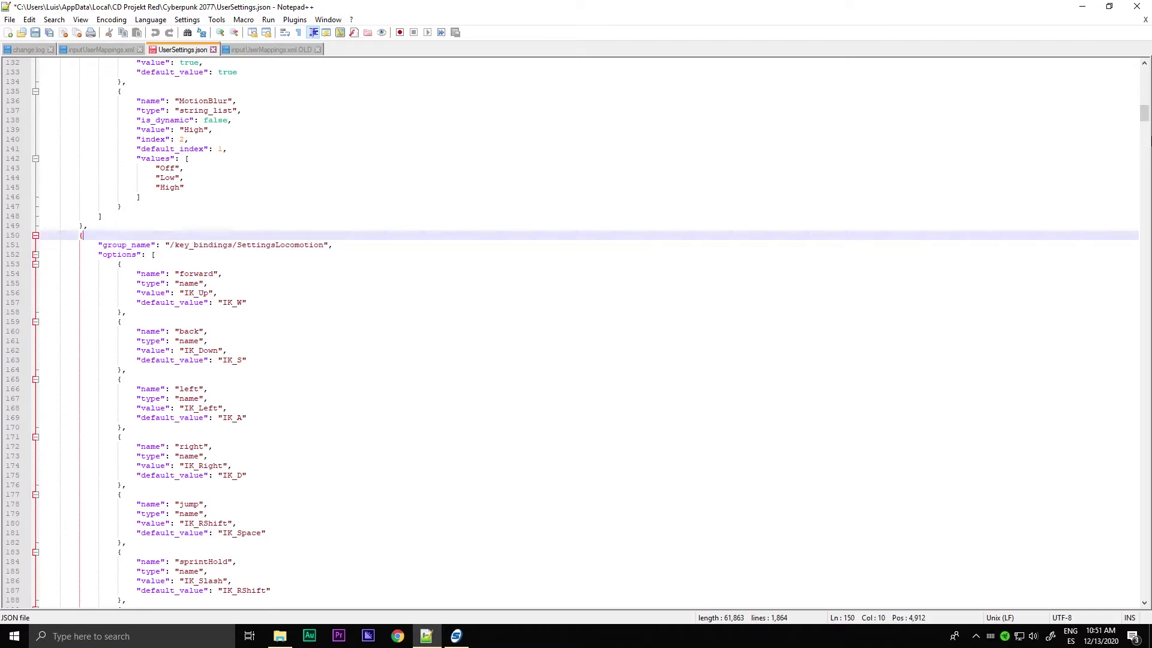
pyautogui.moveTo(1140, 122); pyautogui.dragTo(1141, 123)
pyautogui.moveTo(123, 198); pyautogui.dragTo(102, 187)
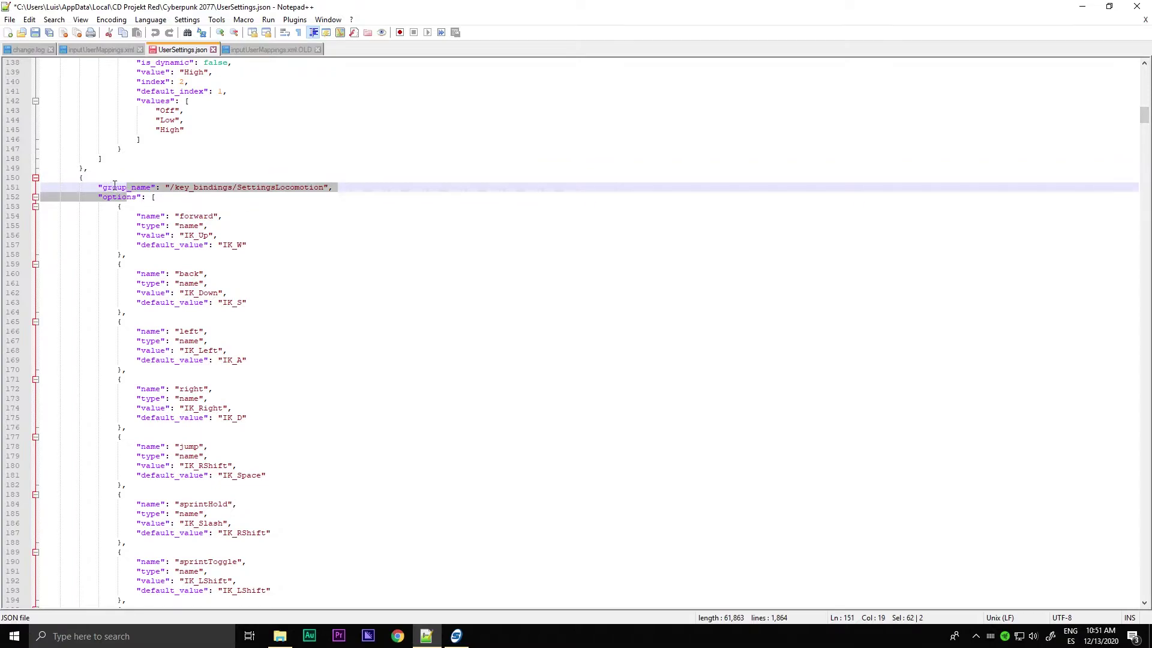
pyautogui.click(196, 181)
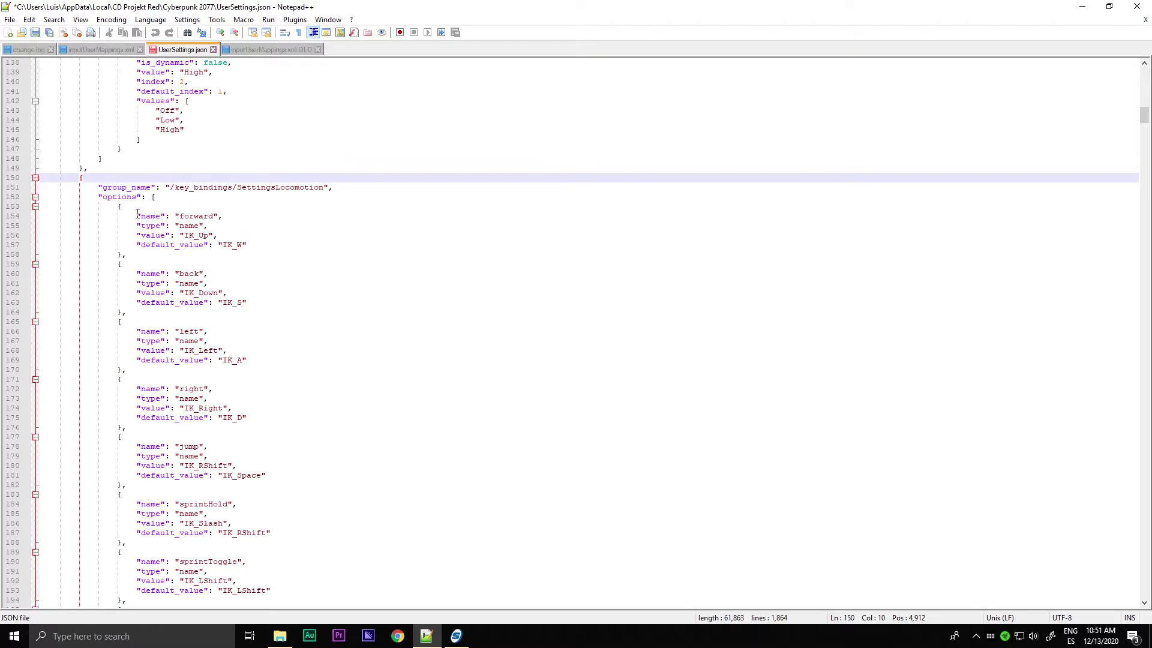
# Examine the forward entry's name, type, value and default_value lines, comparing its assigned key with the default key.
pyautogui.moveTo(138, 214); pyautogui.dragTo(247, 244)
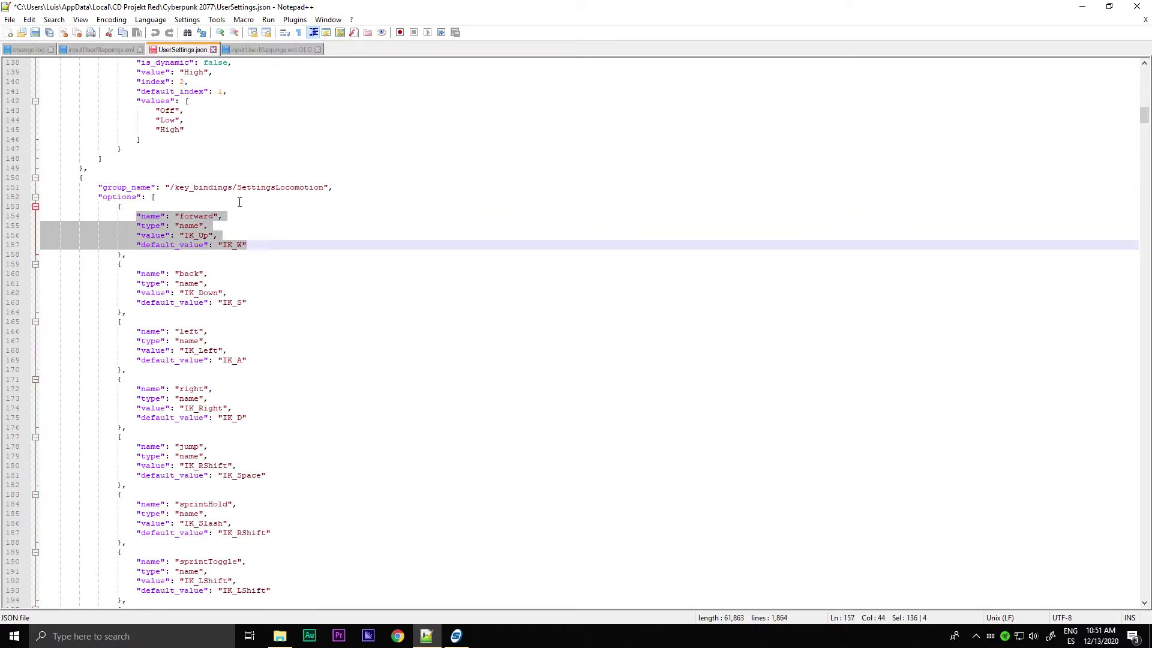
pyautogui.click(204, 234)
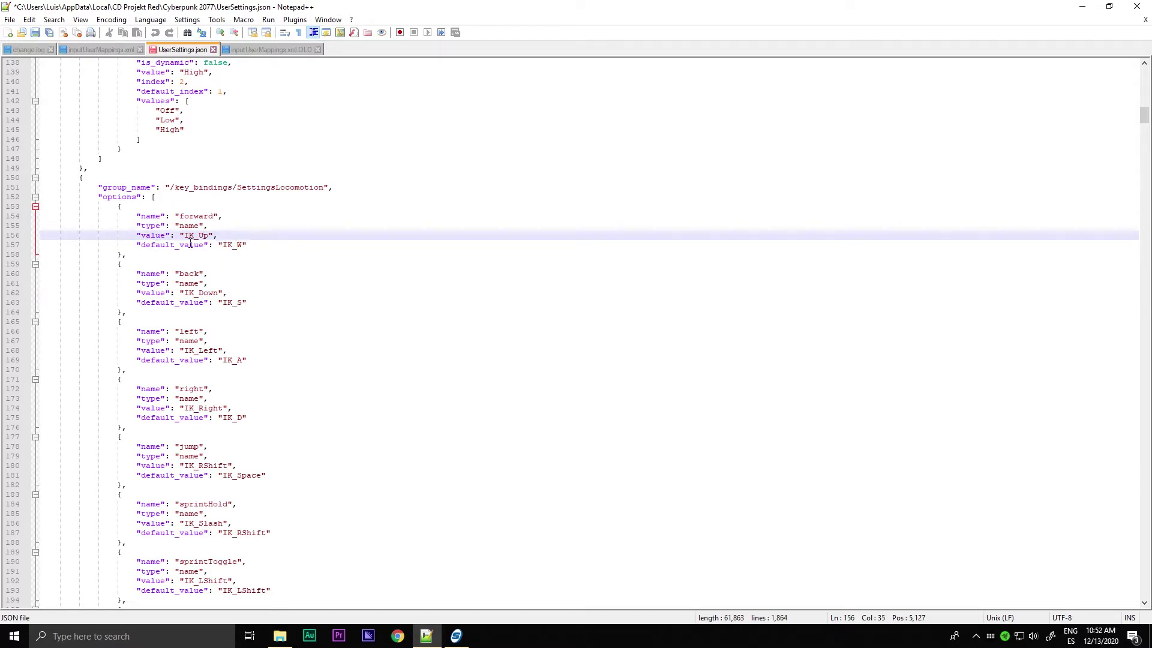
pyautogui.moveTo(218, 244); pyautogui.dragTo(247, 245)
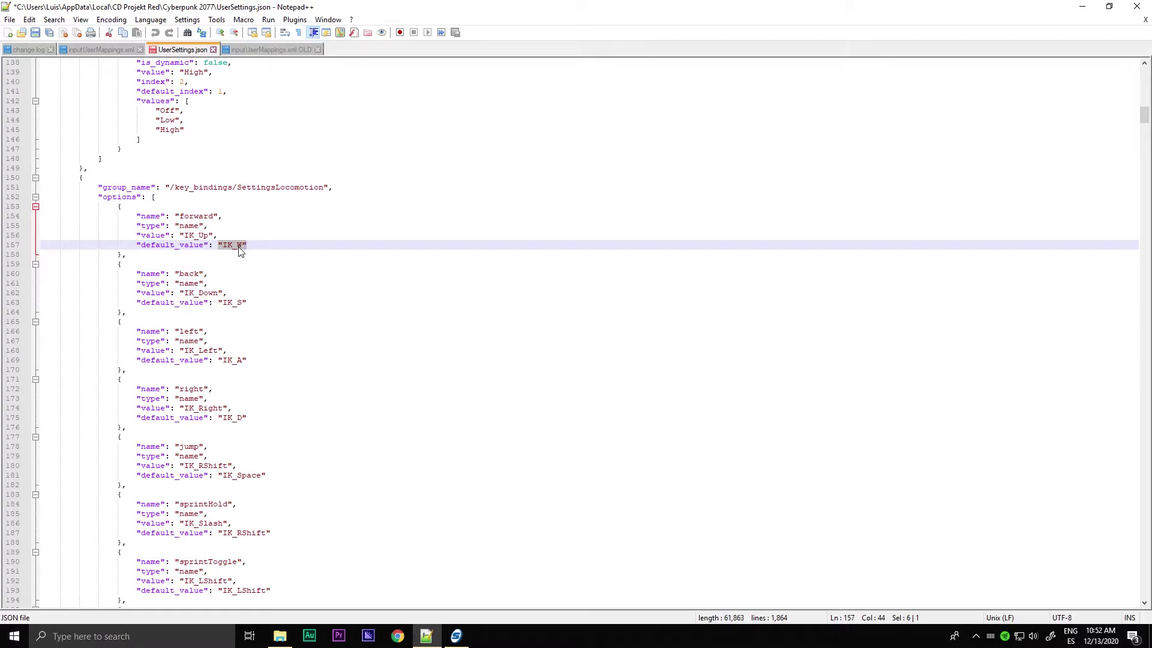
pyautogui.click(199, 238)
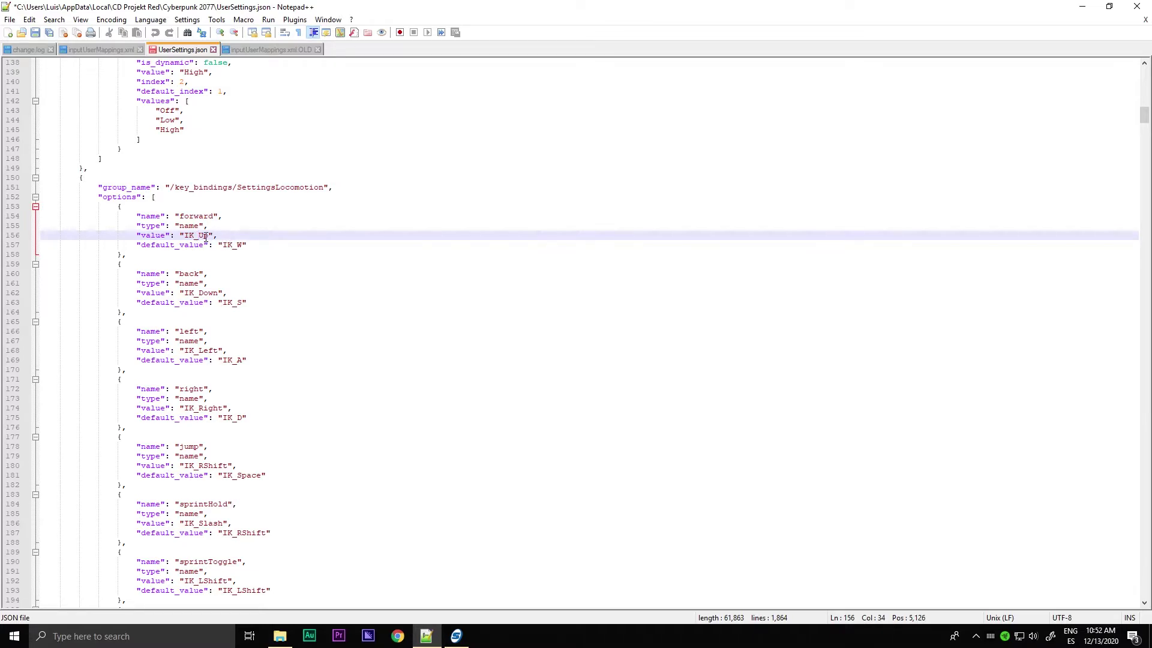
# Examine the key names that follow the IK_ prefix in the values of the forward, back and left entries.
pyautogui.moveTo(199, 236); pyautogui.dragTo(209, 236)
pyautogui.click(205, 236)
pyautogui.moveTo(199, 235); pyautogui.dragTo(206, 235)
pyautogui.click(215, 235)
pyautogui.moveTo(198, 235); pyautogui.dragTo(203, 235)
pyautogui.moveTo(199, 292); pyautogui.dragTo(204, 293)
pyautogui.moveTo(199, 350); pyautogui.dragTo(204, 350)
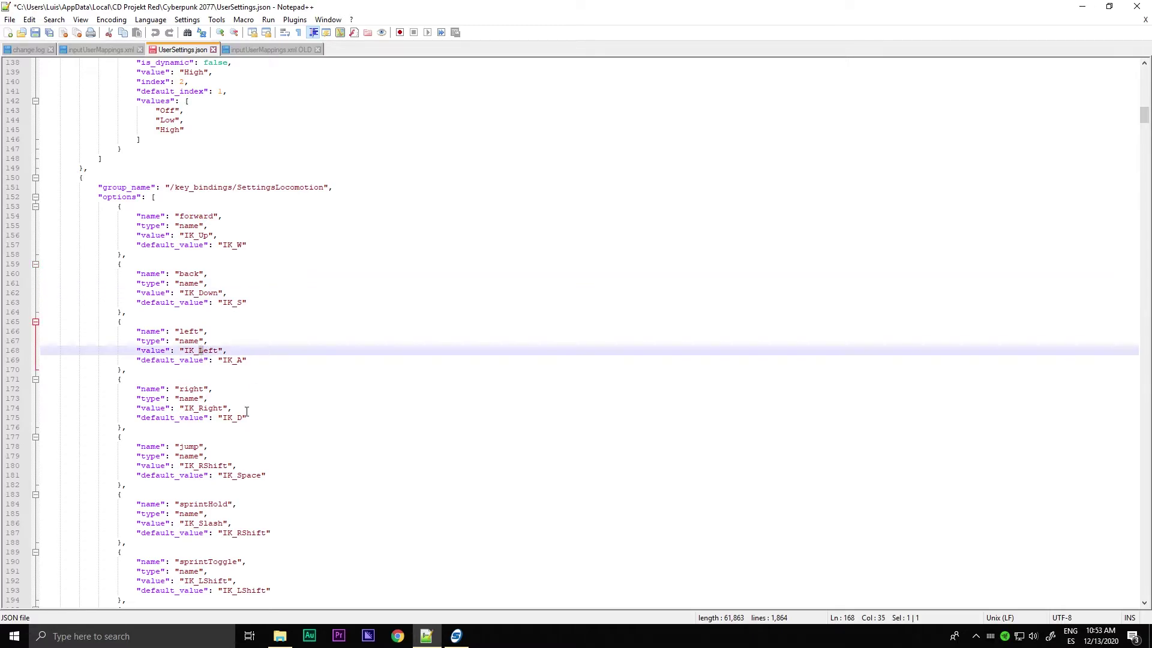
pyautogui.click(253, 331)
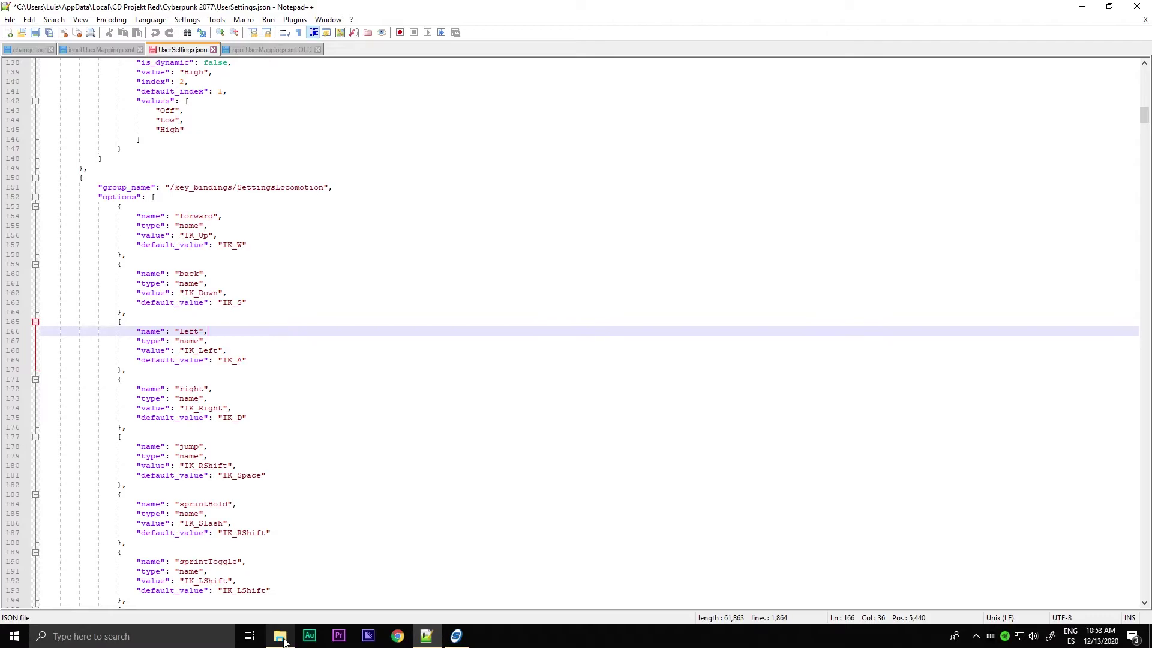
# Switch to File Explorer, open the E:\GOG\Cyberpunk 2077\r6\config folder and select inputUserMappings.xml.
pyautogui.moveTo(284, 642)
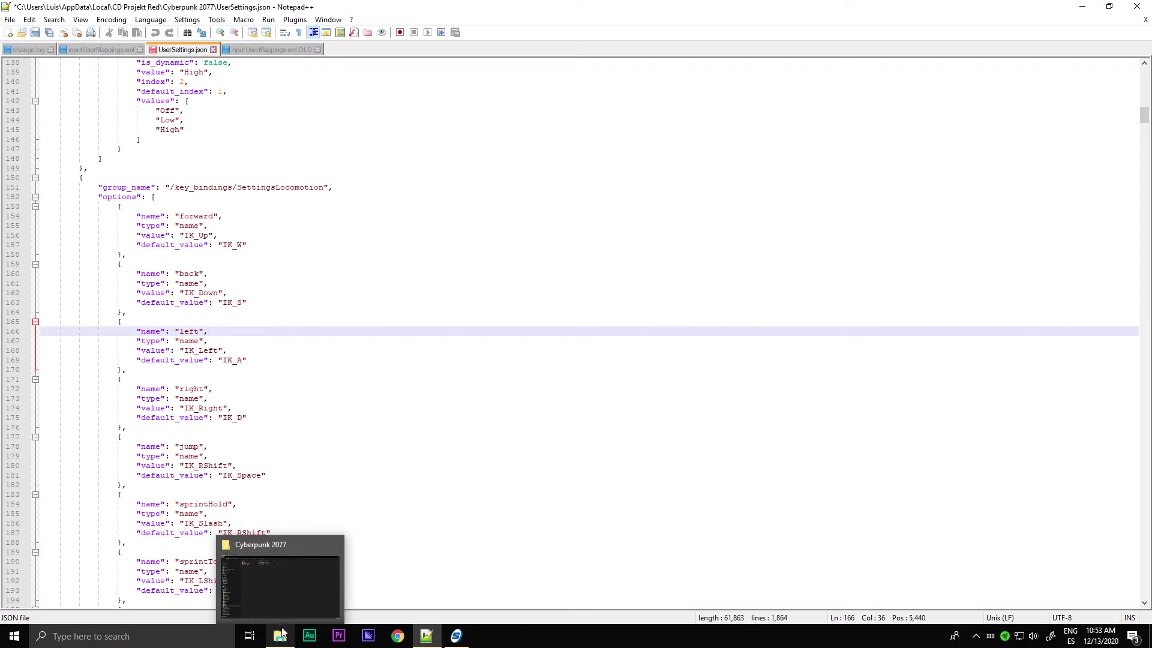
pyautogui.click(279, 602)
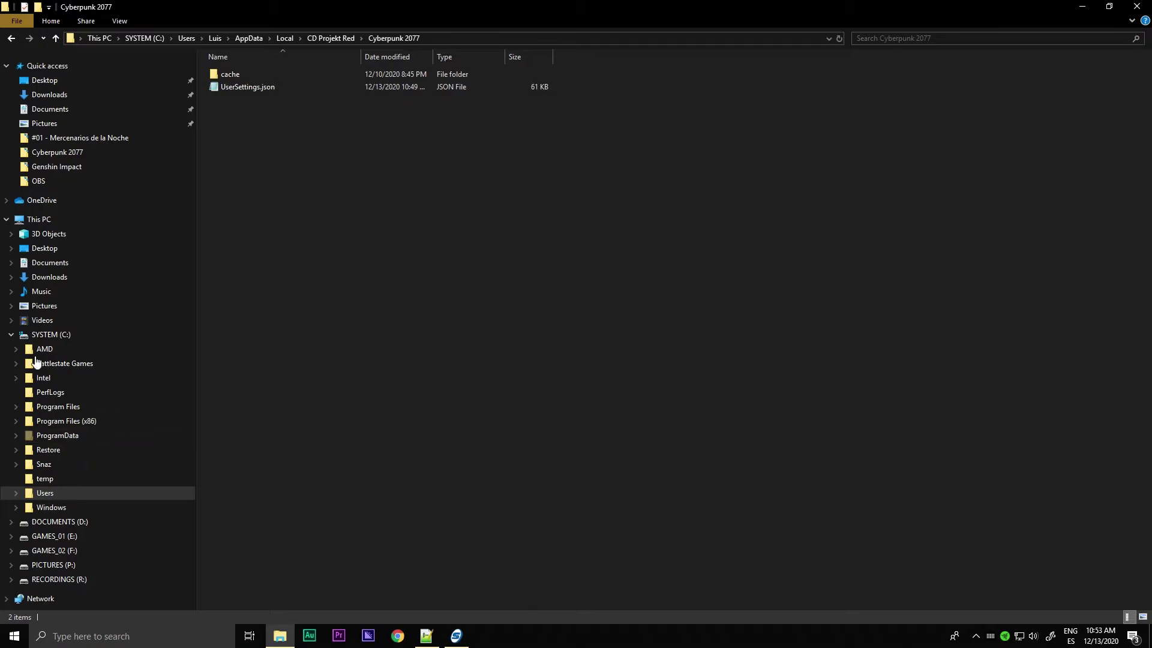
pyautogui.click(12, 334)
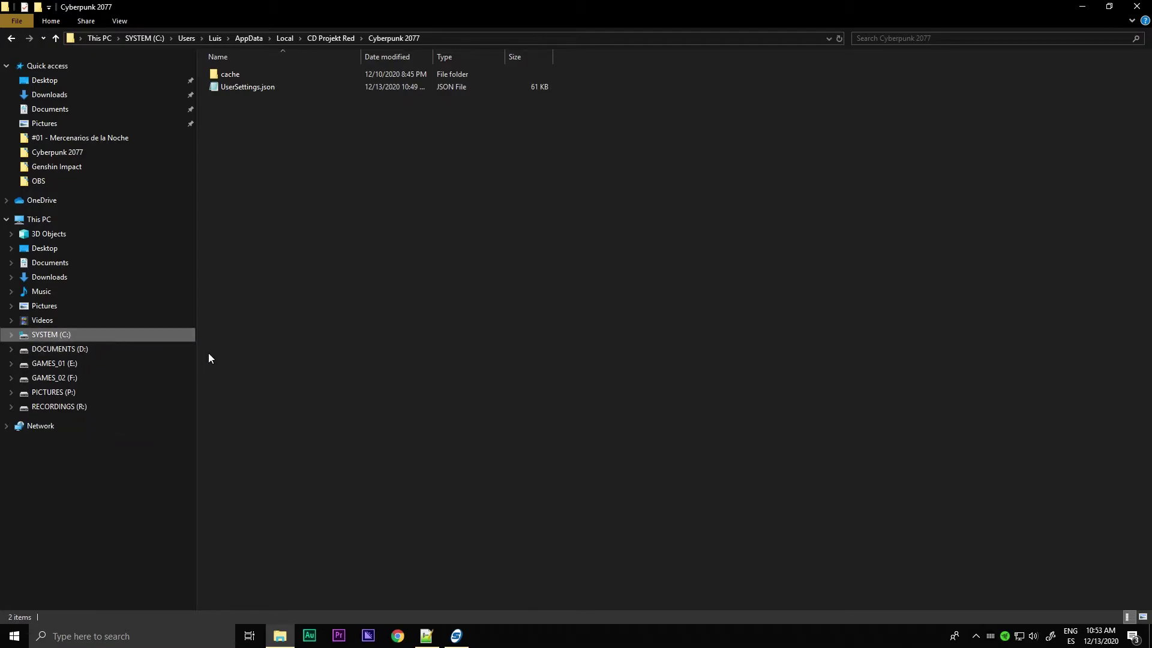
pyautogui.click(11, 363)
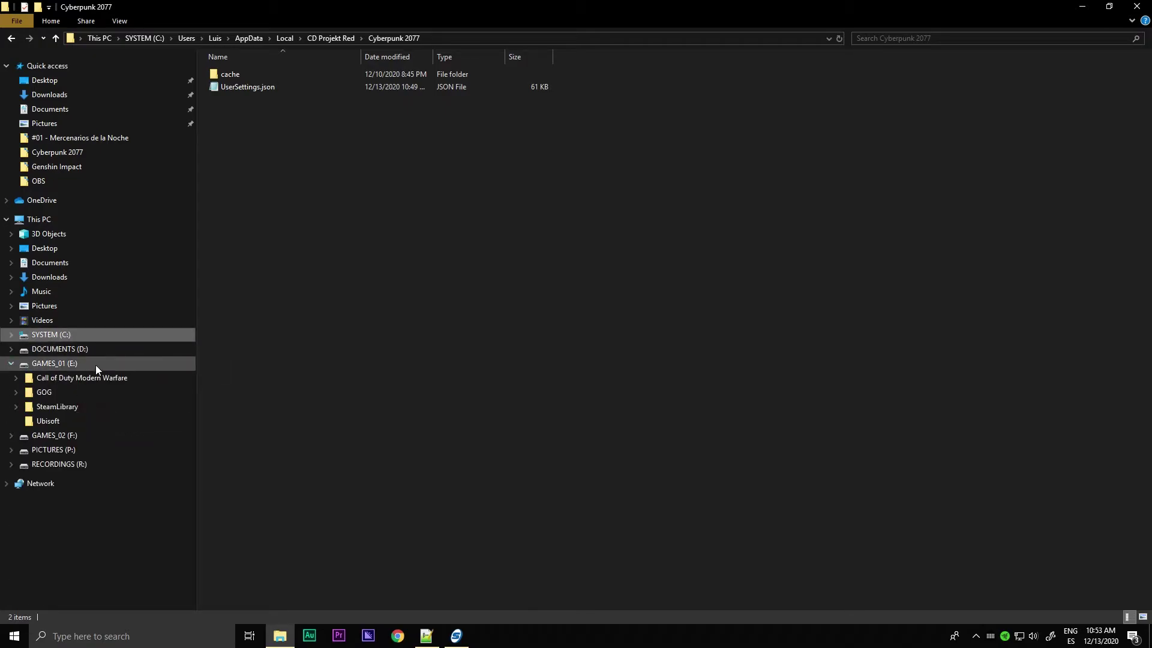
pyautogui.click(17, 393)
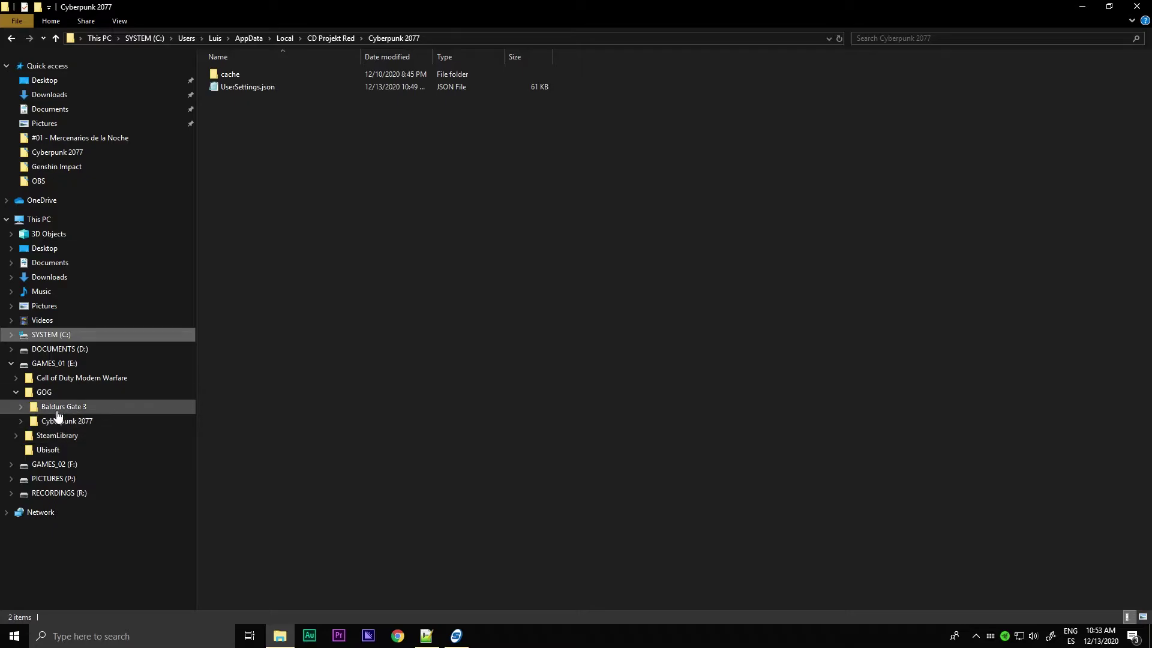
pyautogui.click(55, 424)
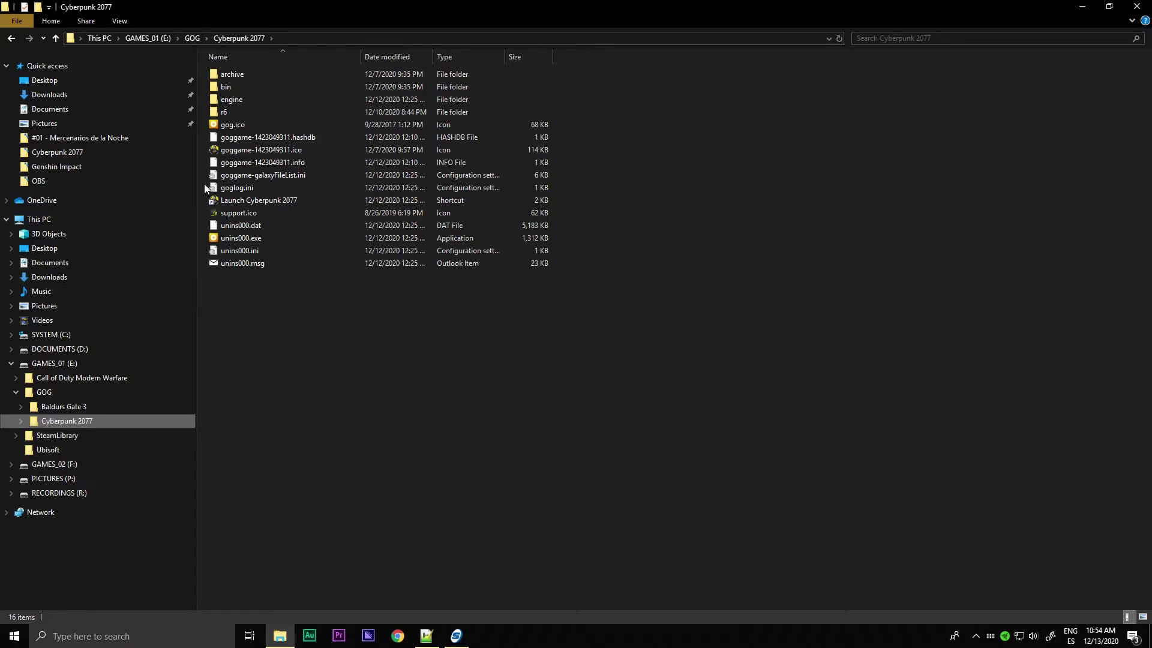
pyautogui.doubleClick(225, 113)
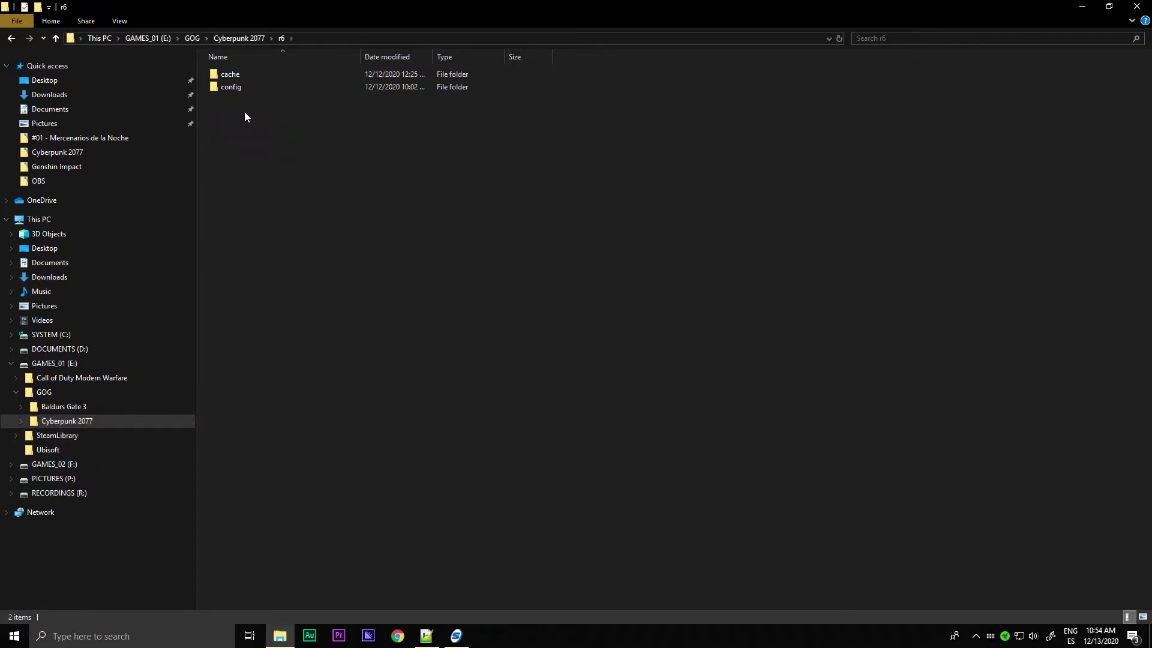
pyautogui.doubleClick(237, 87)
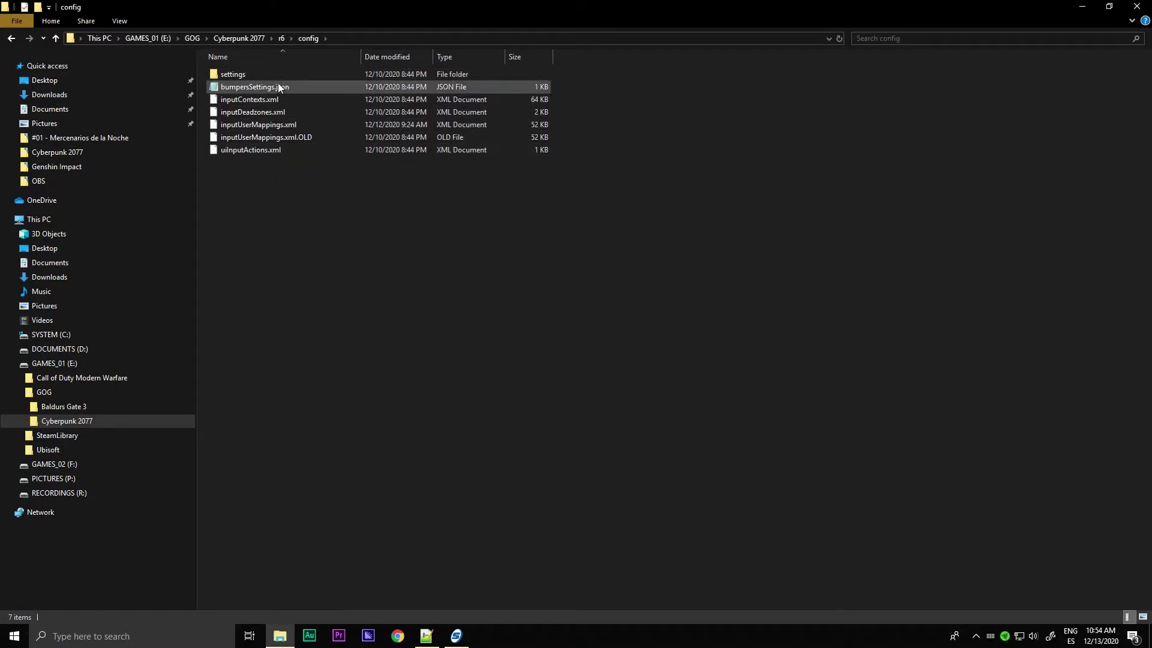
pyautogui.click(276, 128)
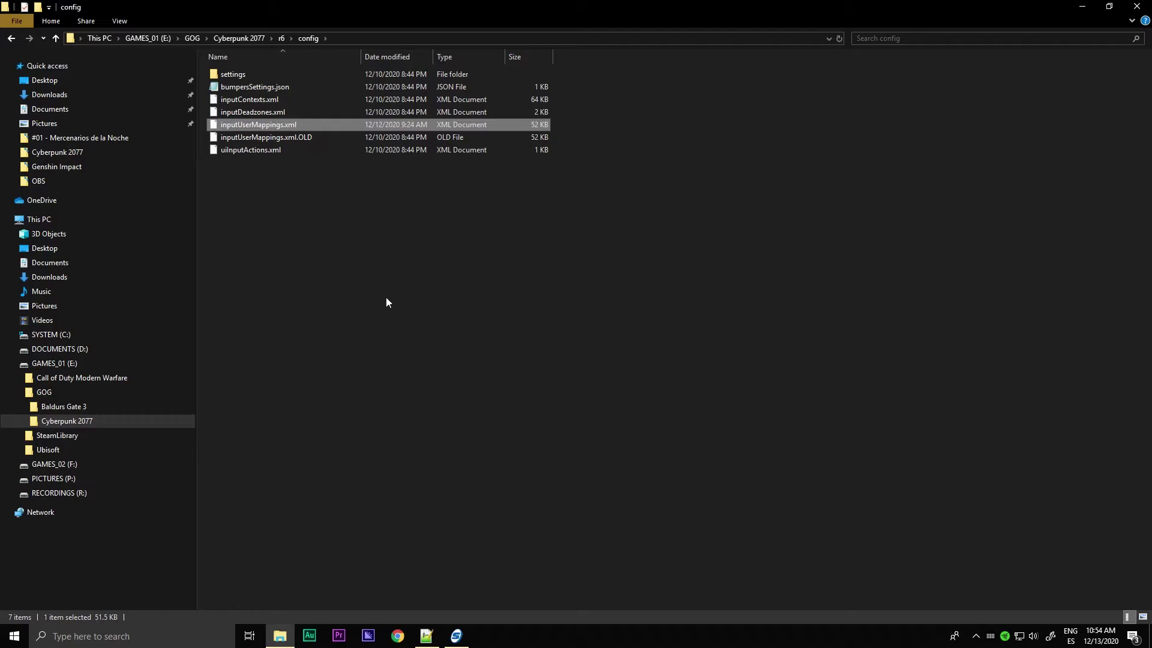
# Make a backup copy of inputUserMappings.xml in the config folder and delete that copy.
pyautogui.rightClick(279, 129)
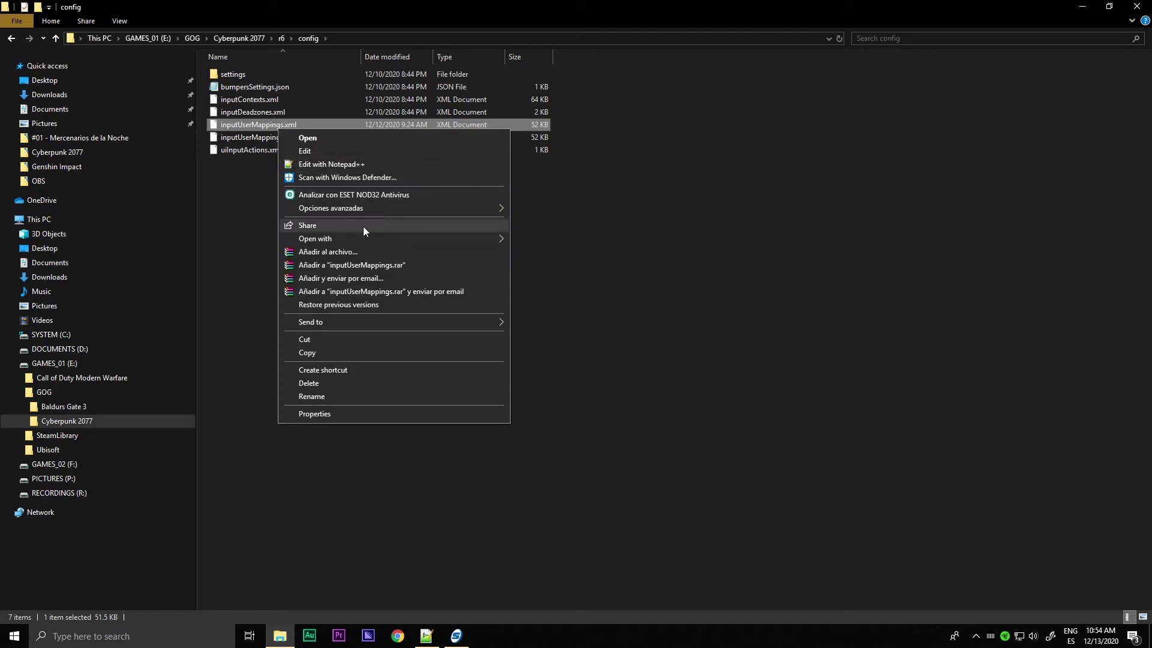
pyautogui.click(325, 353)
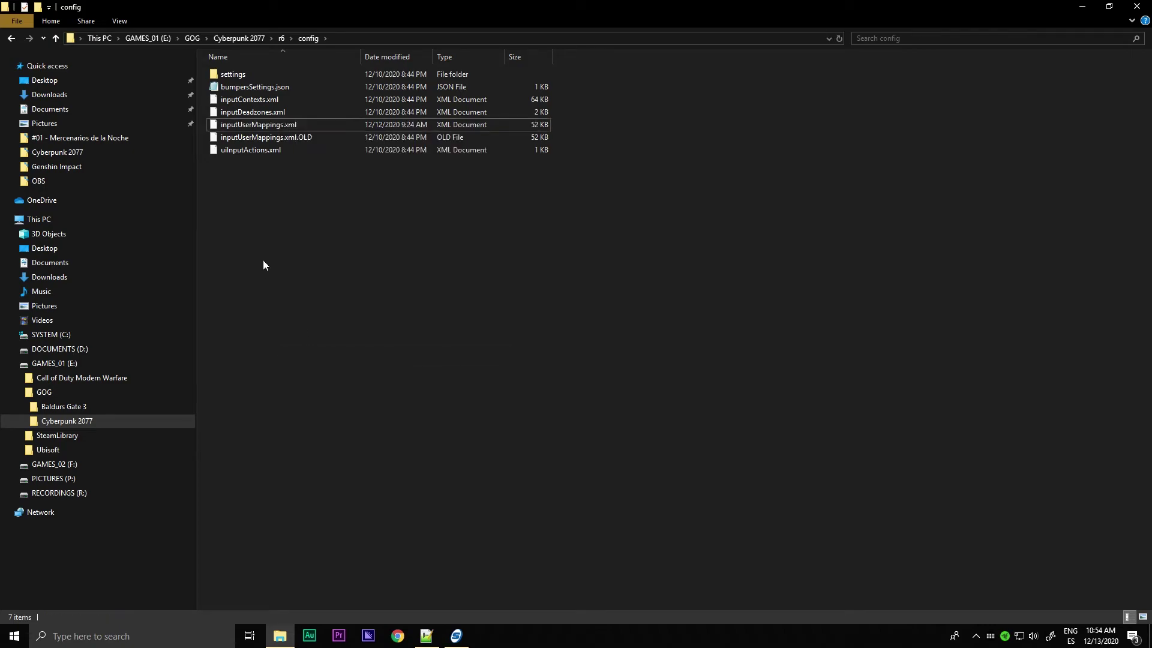
pyautogui.rightClick(262, 255)
pyautogui.click(288, 338)
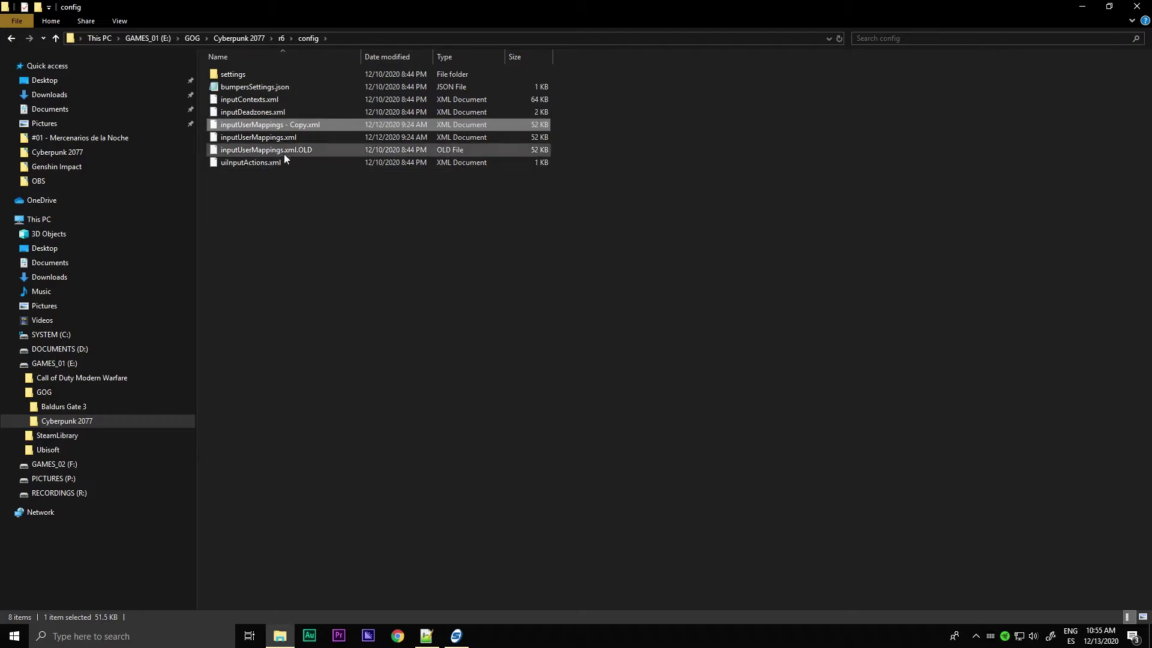
pyautogui.press('Delete')
pyautogui.press('Return')
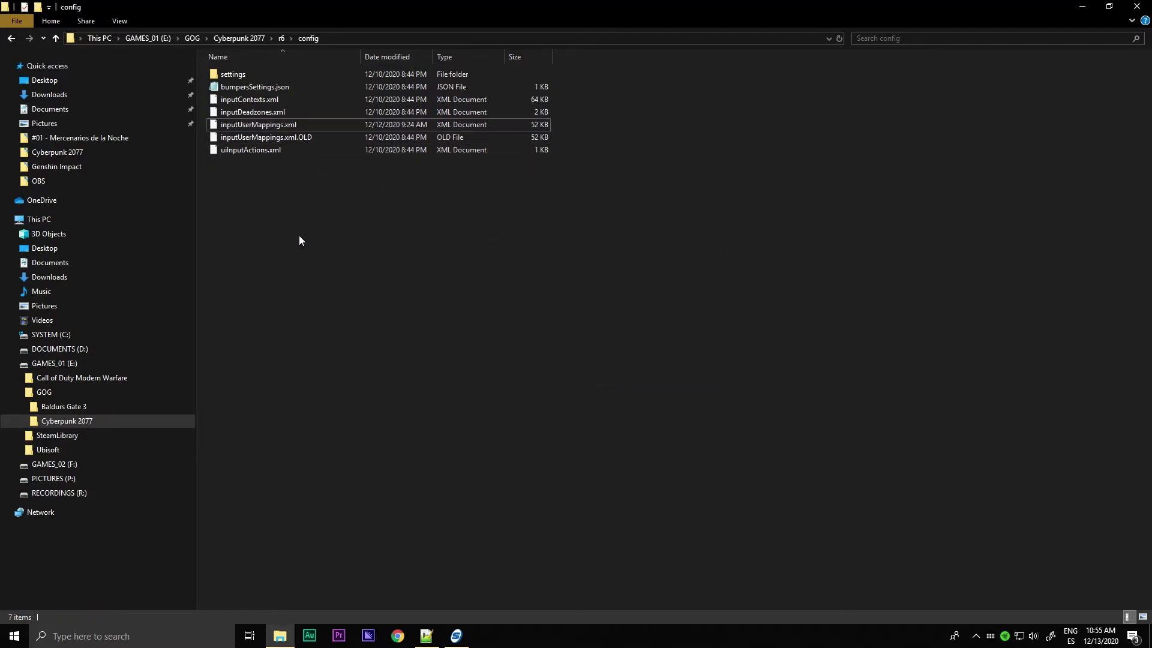
# Open inputUserMappings.xml.OLD in Notepad++ and go to the axis mappings near the start of the file.
pyautogui.click(279, 138)
pyautogui.rightClick(279, 138)
pyautogui.click(322, 160)
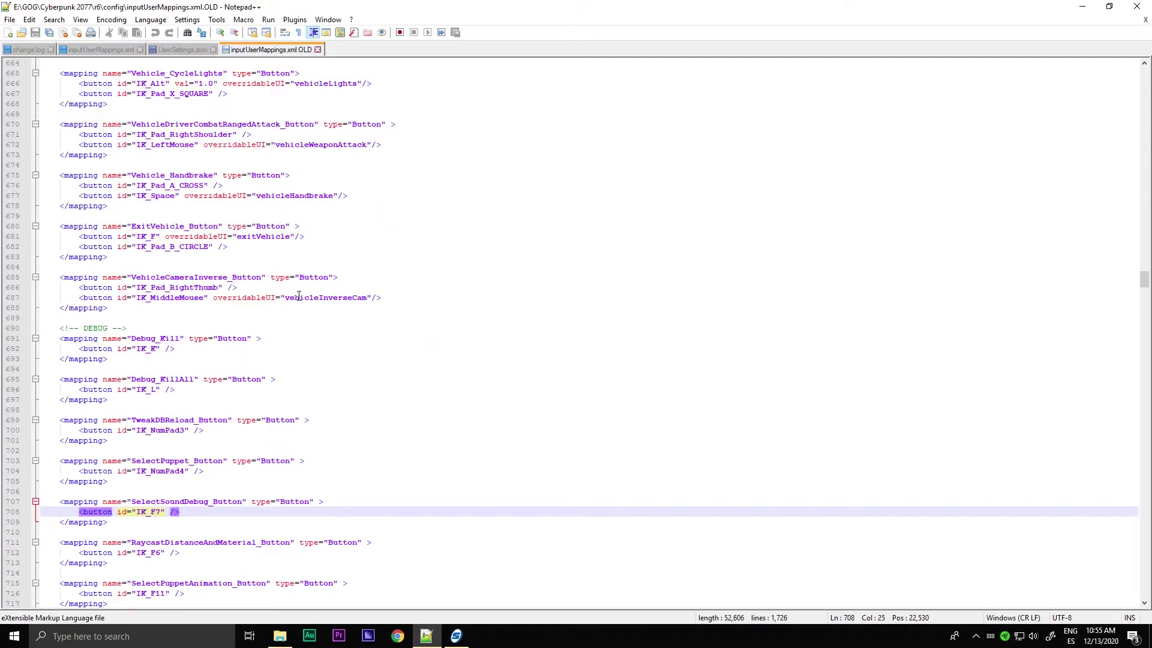
pyautogui.scroll(1, 297, 291)
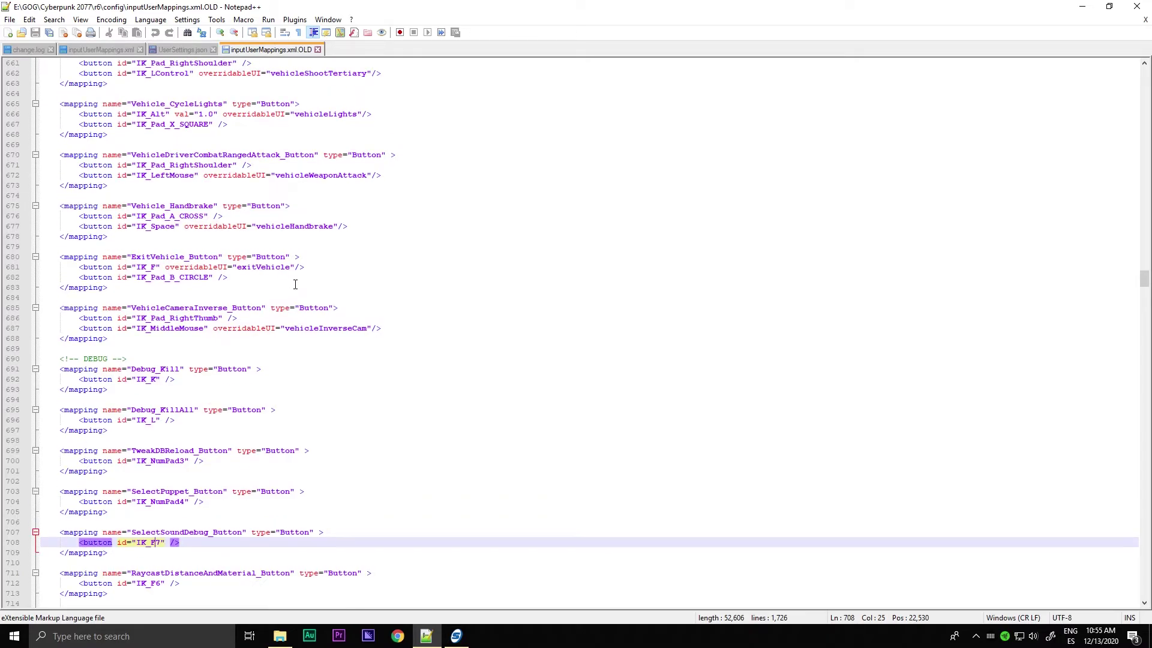
pyautogui.scroll(7, 295, 284)
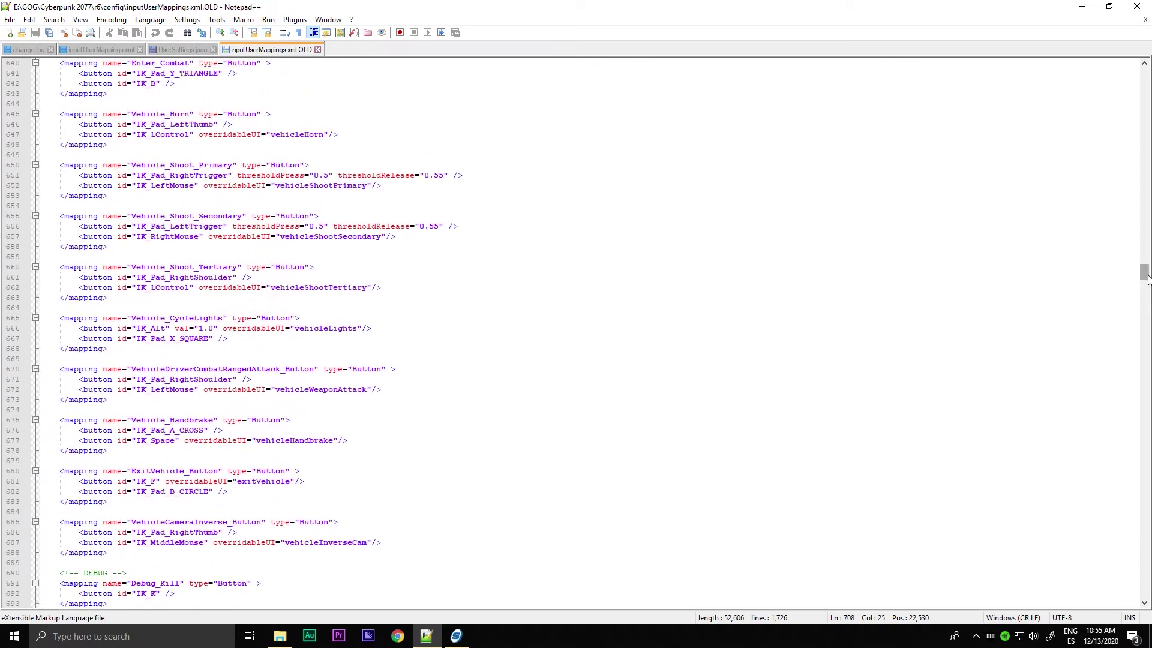
pyautogui.moveTo(1144, 271); pyautogui.dragTo(1144, 72)
pyautogui.scroll(-2, 326, 204)
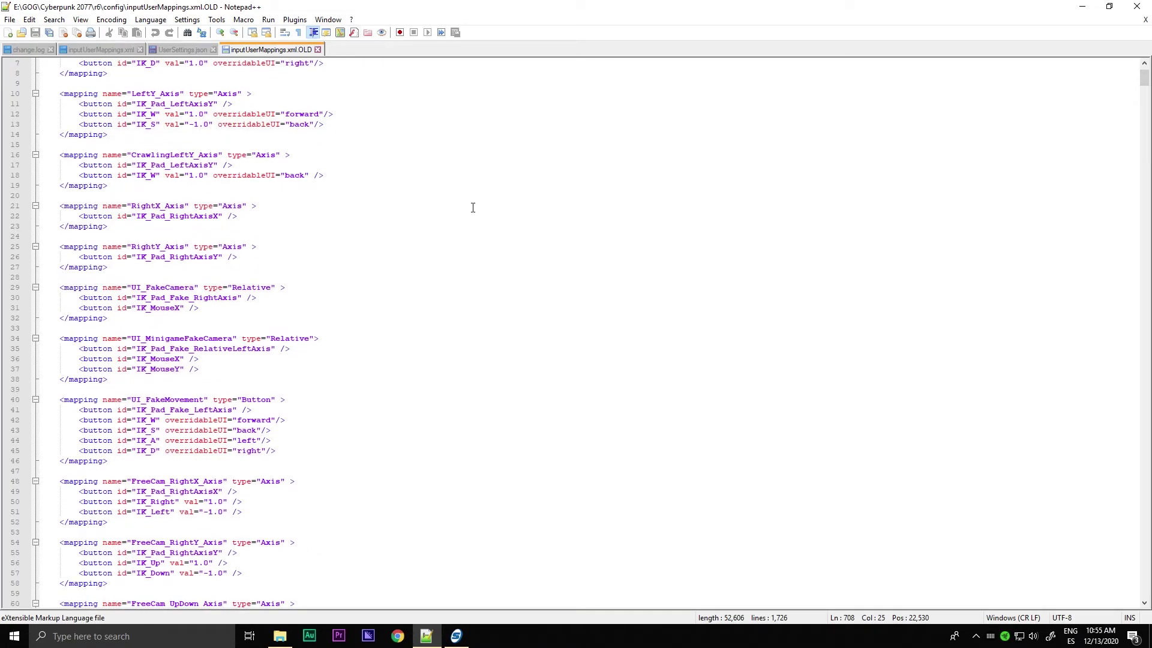
# Search inputUserMappings.xml.OLD for IK_F, shortening the previous search term.
pyautogui.hotkey('ctrl', 'f')
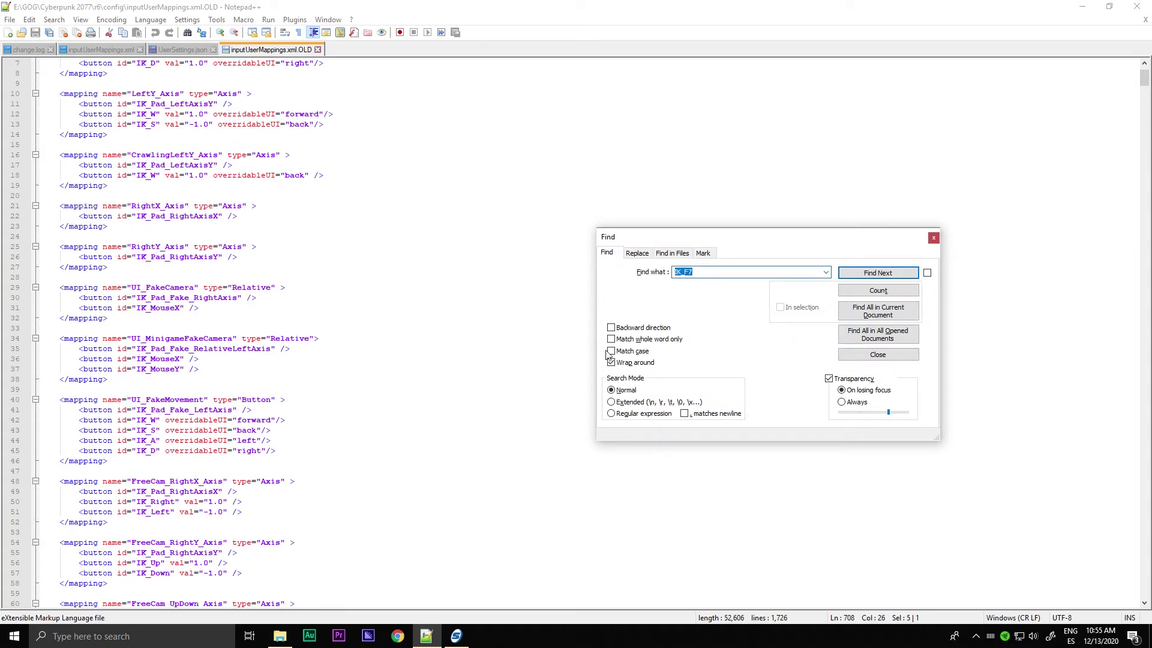
pyautogui.click(695, 271)
pyautogui.press('BackSpace')
pyautogui.click(866, 279)
pyautogui.click(860, 273)
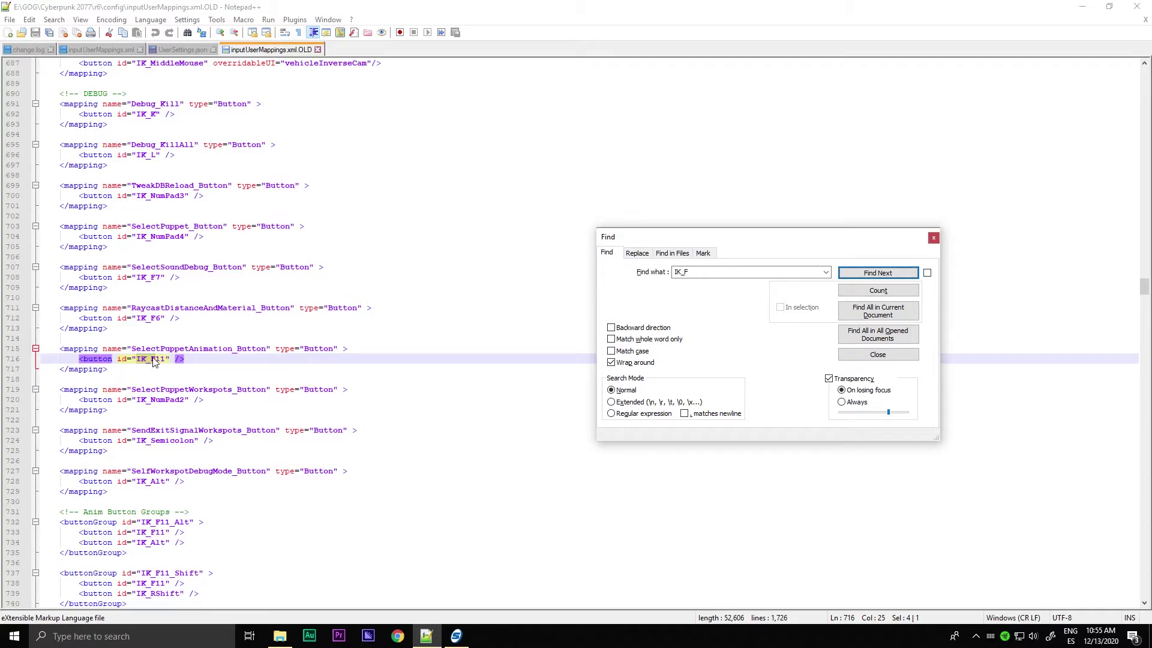
# Step through further IK_F matches in inputUserMappings.xml.OLD as far as the Choice1 mapping.
pyautogui.click(872, 274)
pyautogui.click(872, 274)
pyautogui.click(871, 274)
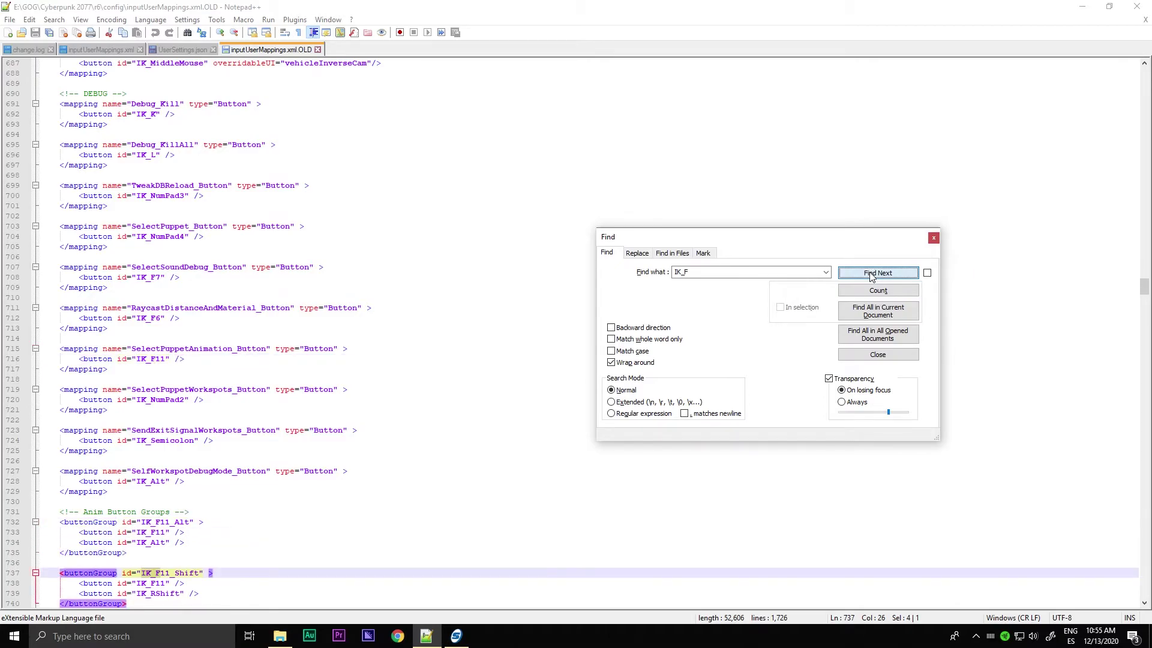
pyautogui.click(872, 274)
pyautogui.click(871, 274)
pyautogui.click(872, 274)
pyautogui.click(871, 274)
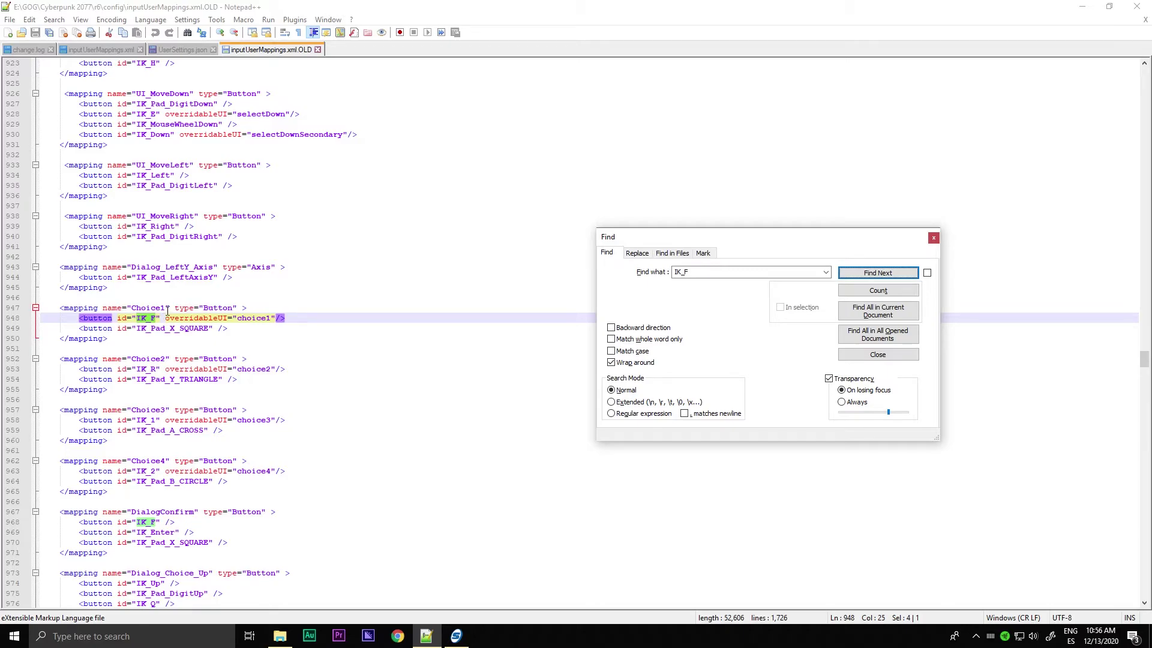
# Compare the two mappings files and search inputUserMappings.xml for IK_F.
pyautogui.click(112, 49)
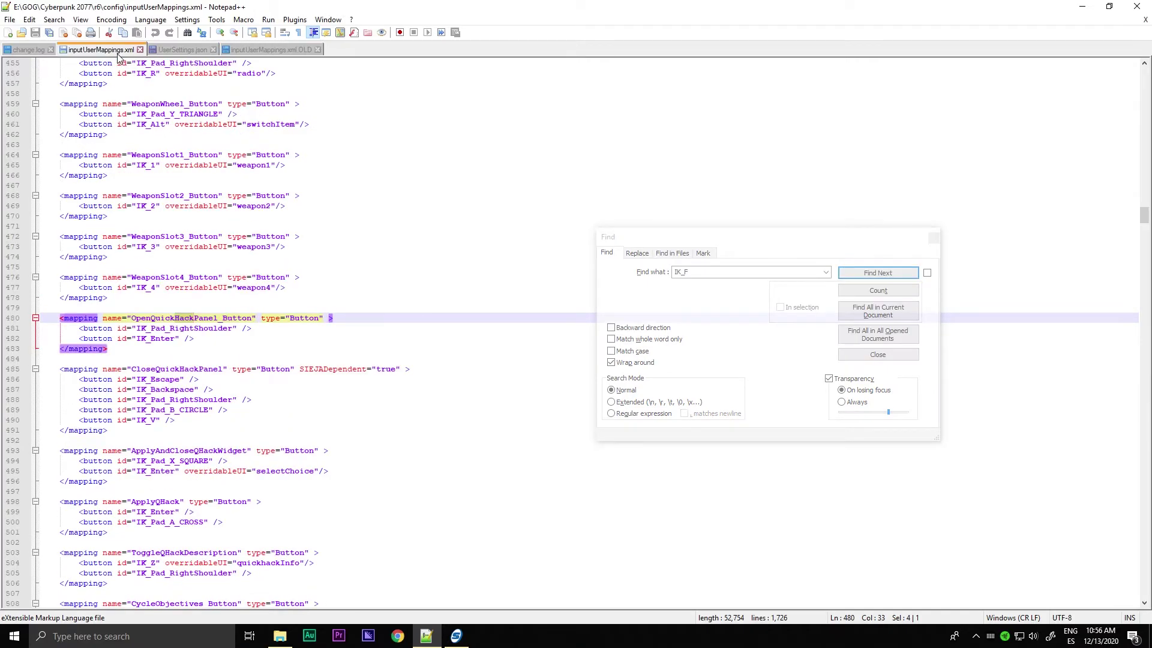
pyautogui.click(269, 51)
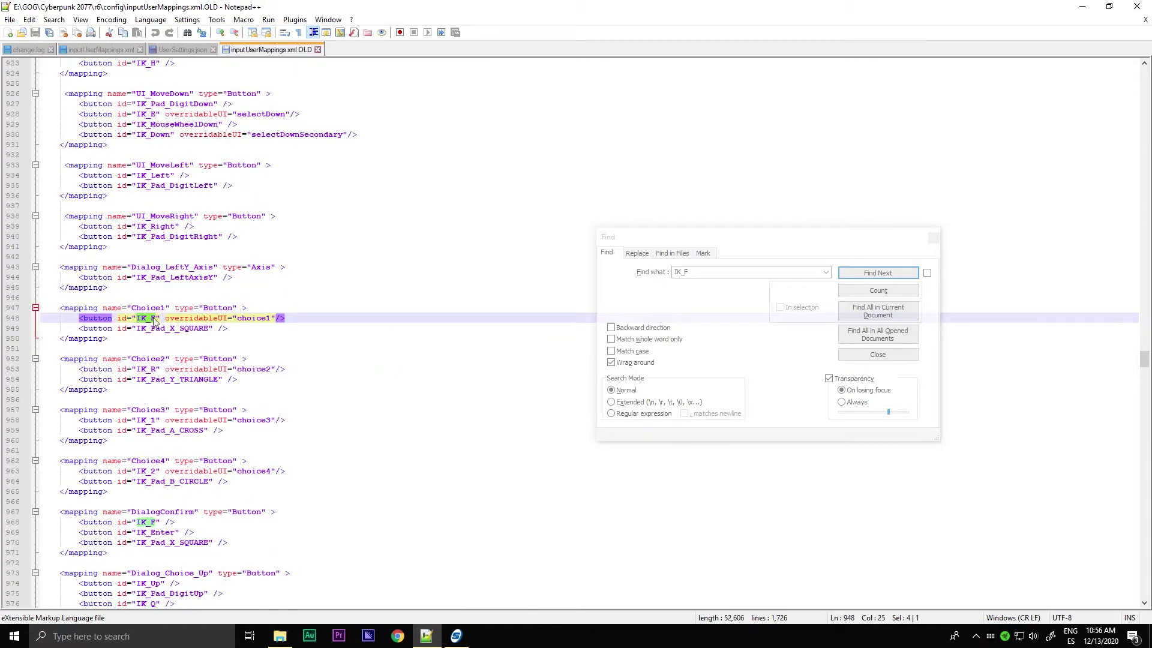
pyautogui.click(85, 50)
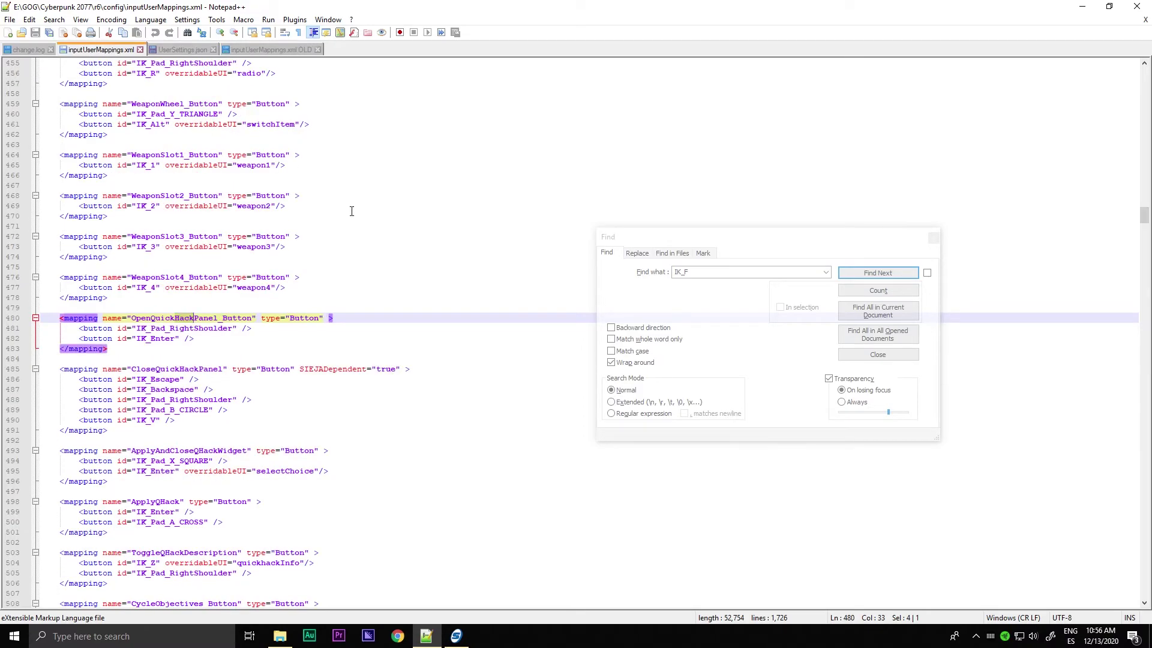
pyautogui.click(743, 238)
pyautogui.click(876, 273)
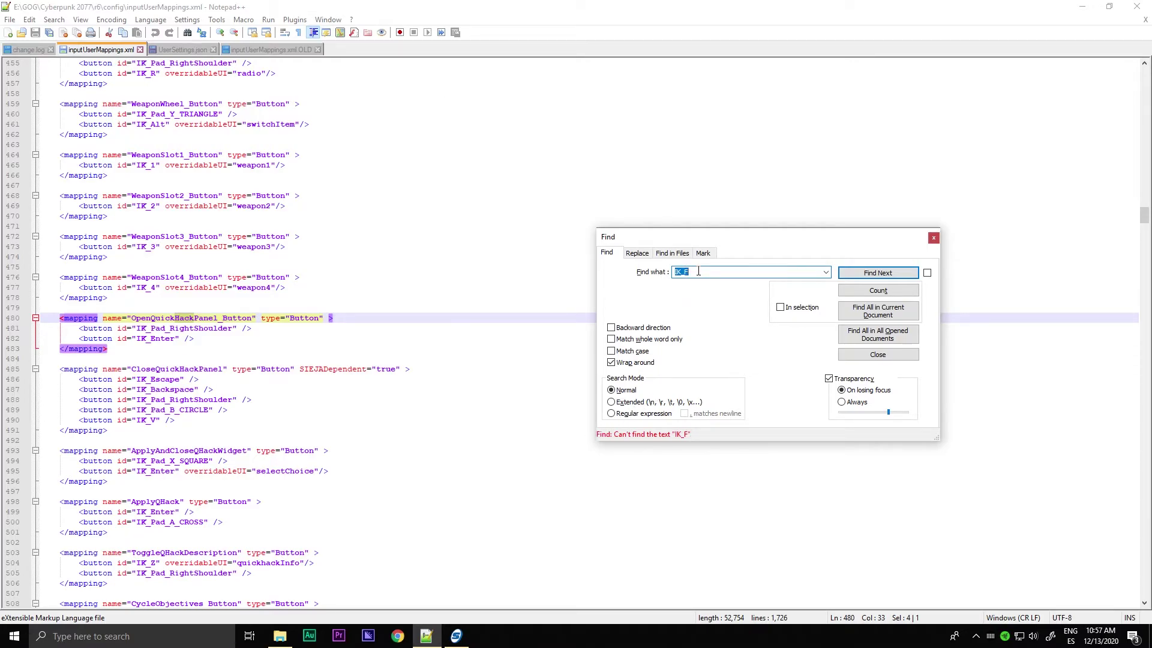
# Search inputUserMappings.xml for Choice1 and highlight the IK_Enter id in that mapping.
pyautogui.write('Choice1')
pyautogui.press('Return')
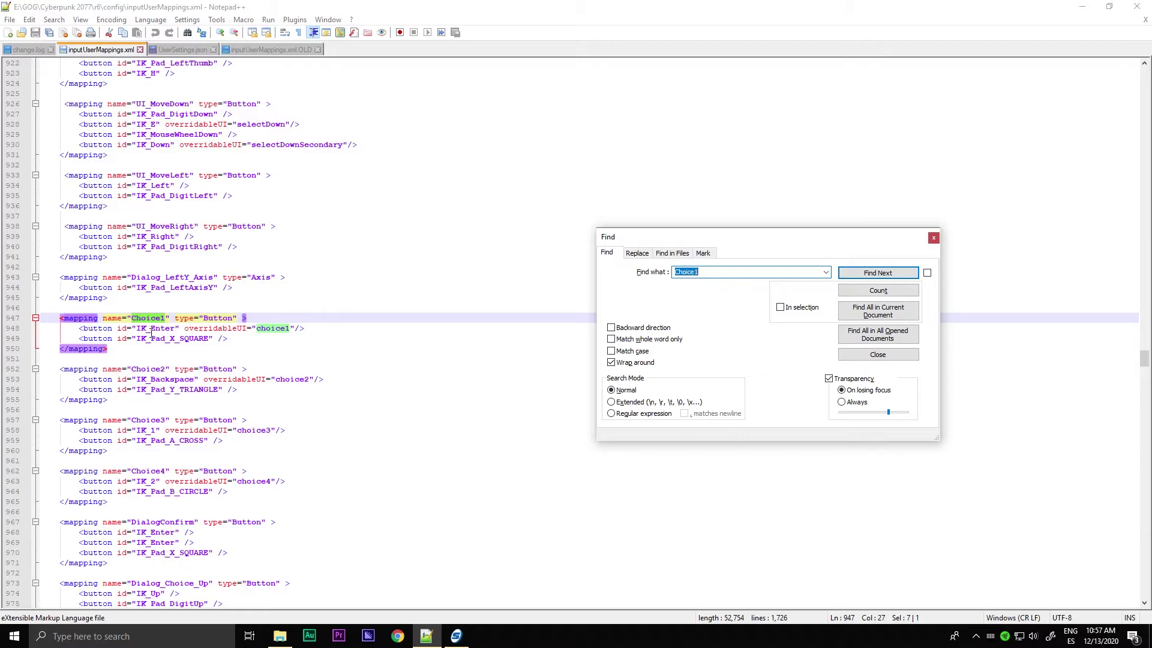
pyautogui.moveTo(137, 328); pyautogui.dragTo(175, 329)
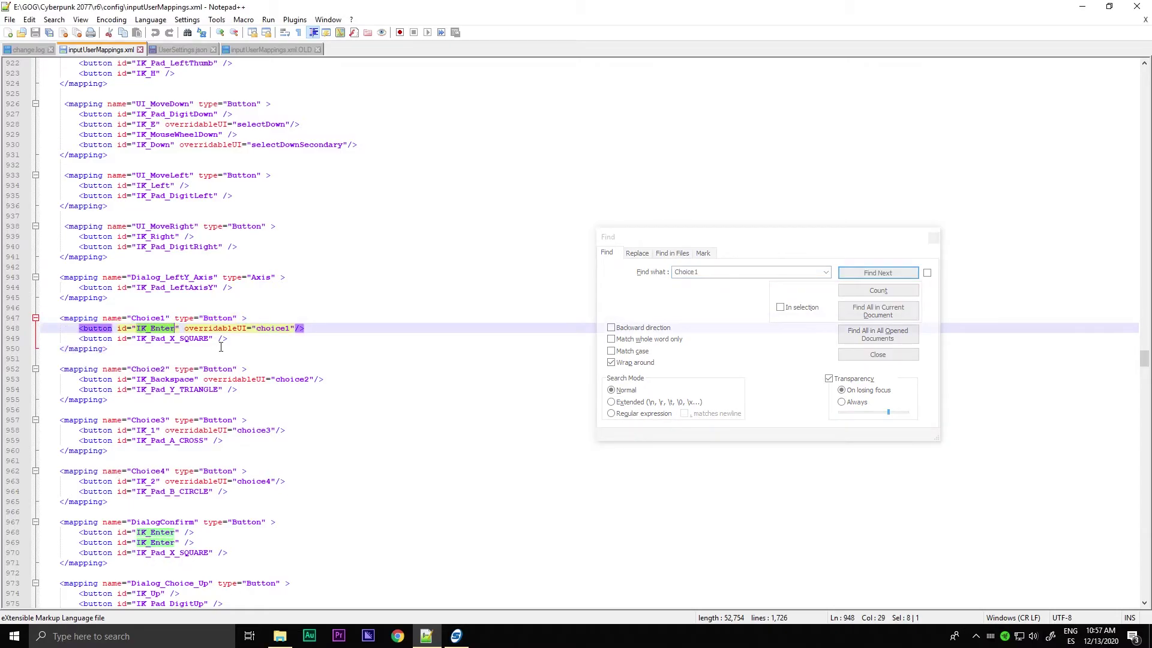
# Set up Replace to find IK_F with IK_Enter as the replacement, and search inputUserMappings.xml for a match.
pyautogui.click(651, 281)
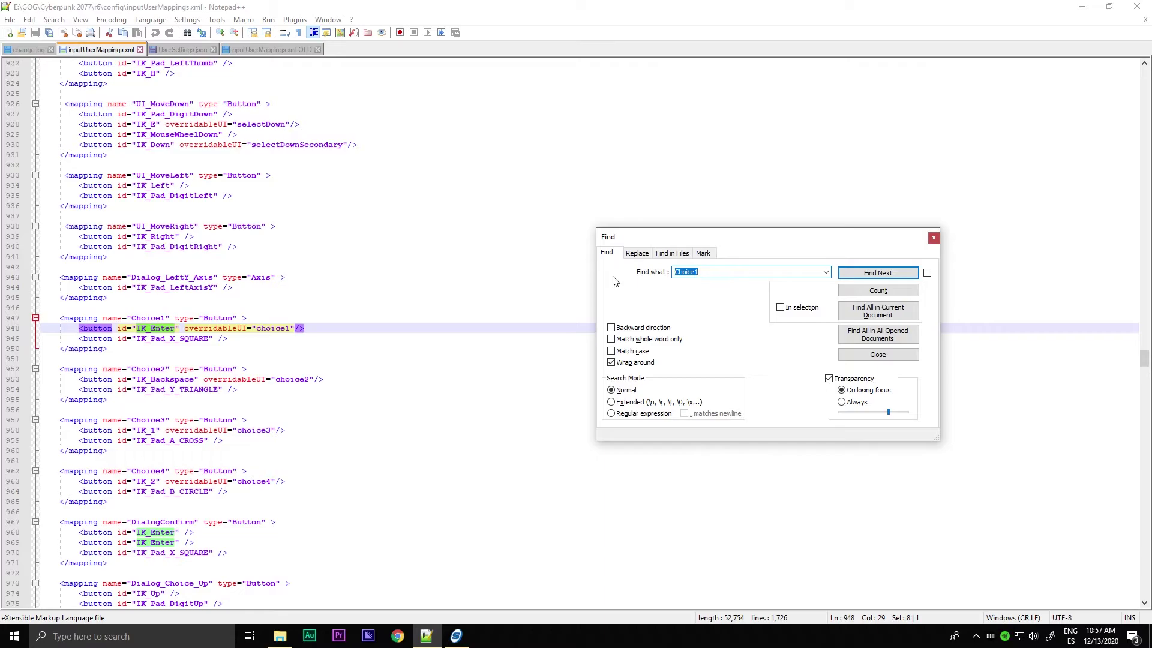
pyautogui.click(637, 253)
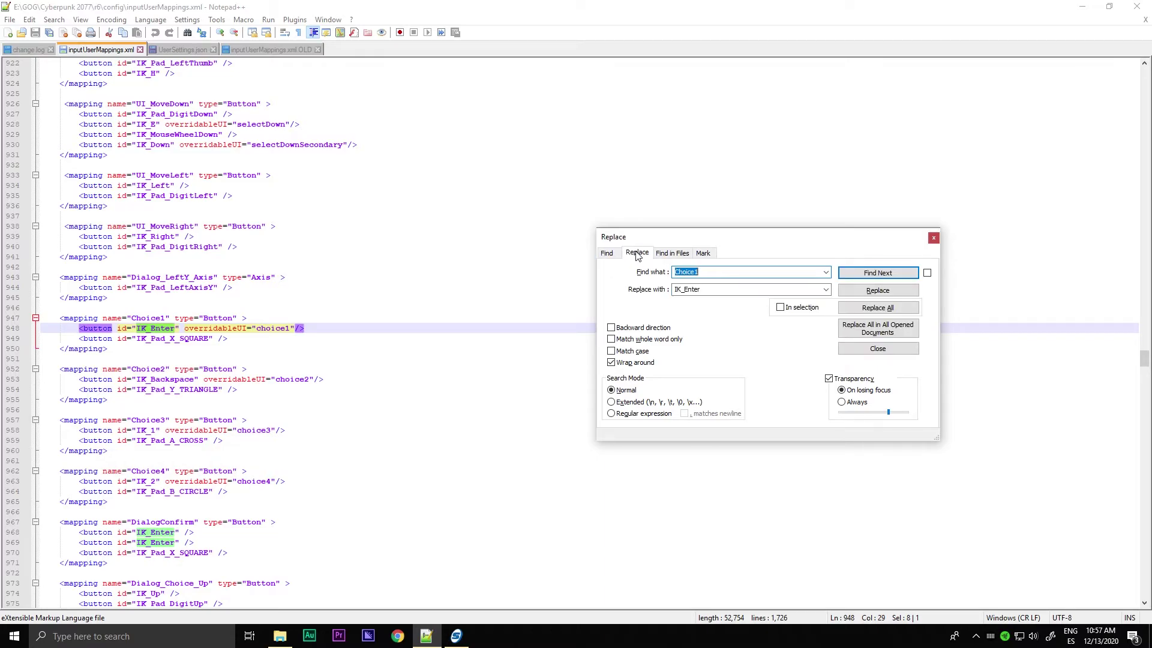
pyautogui.click(700, 273)
pyautogui.moveTo(700, 273); pyautogui.dragTo(635, 273)
pyautogui.write('IK_F')
pyautogui.press('Return')
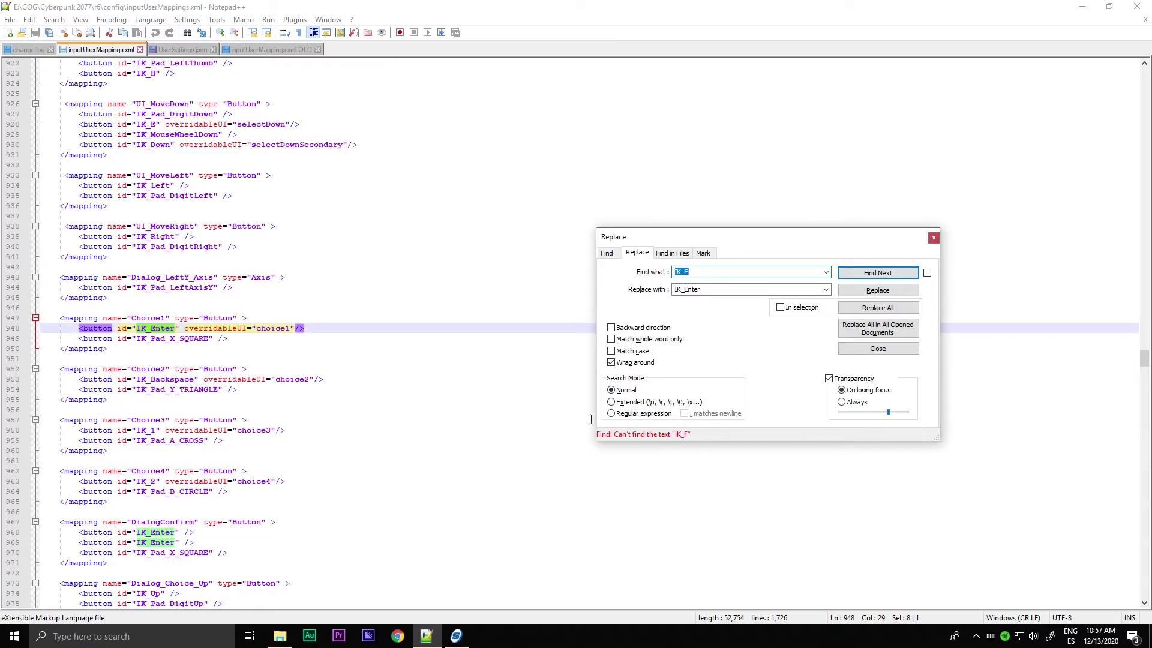
# Switch to inputUserMappings.xml.OLD and review the IK_F to IK_Enter replacement on its matches up to the Apply_Button mapping.
pyautogui.click(271, 46)
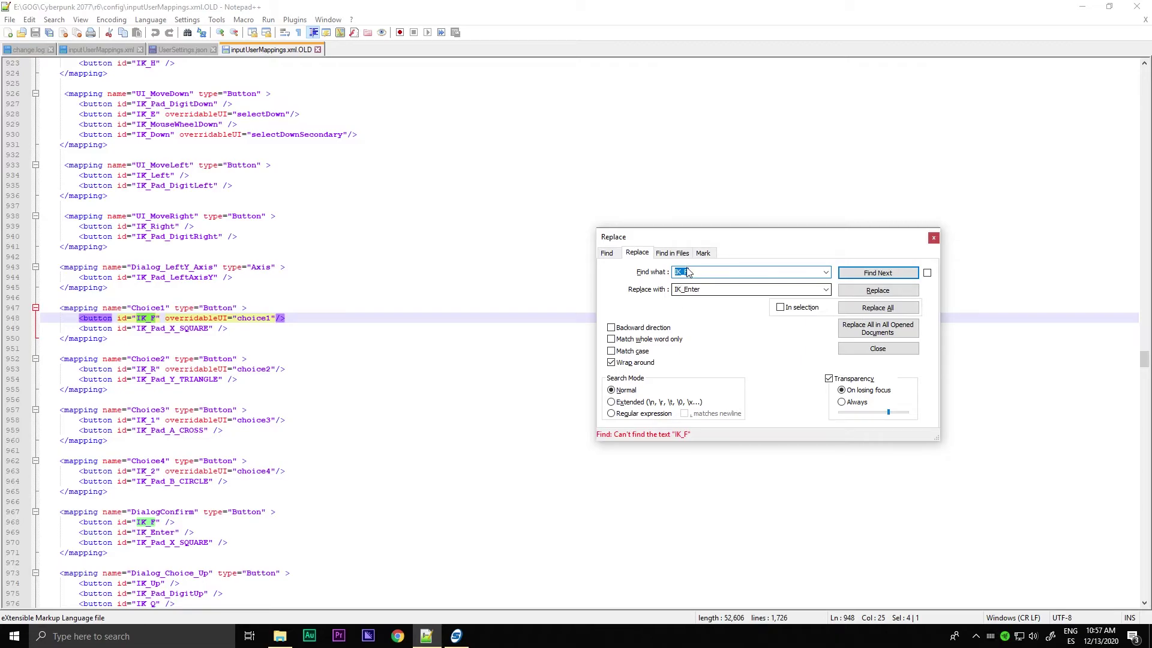
pyautogui.click(698, 289)
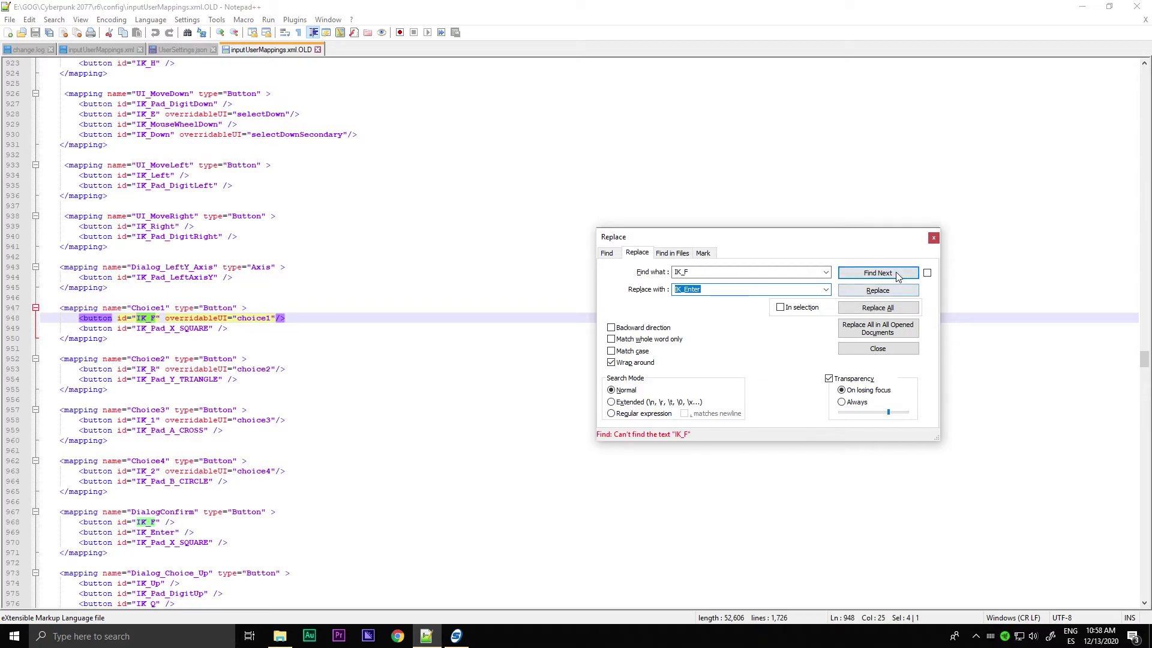
pyautogui.click(877, 291)
pyautogui.click(876, 290)
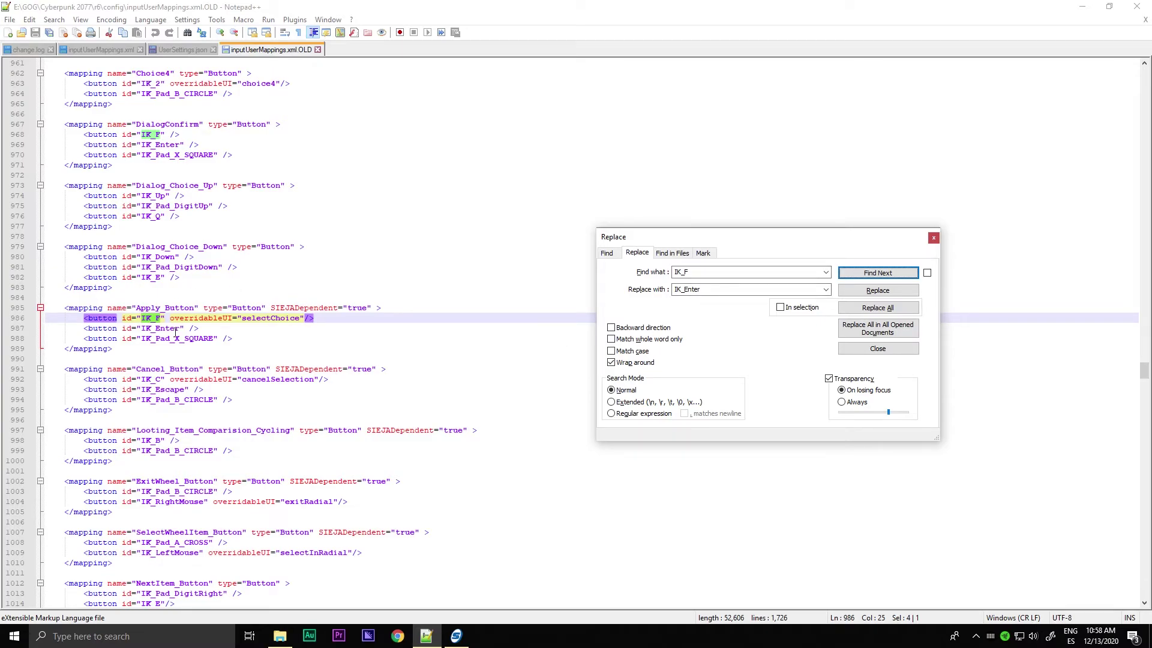
# Find the next IK_F matches past the free camera mappings, up to the device_click mapping.
pyautogui.click(862, 278)
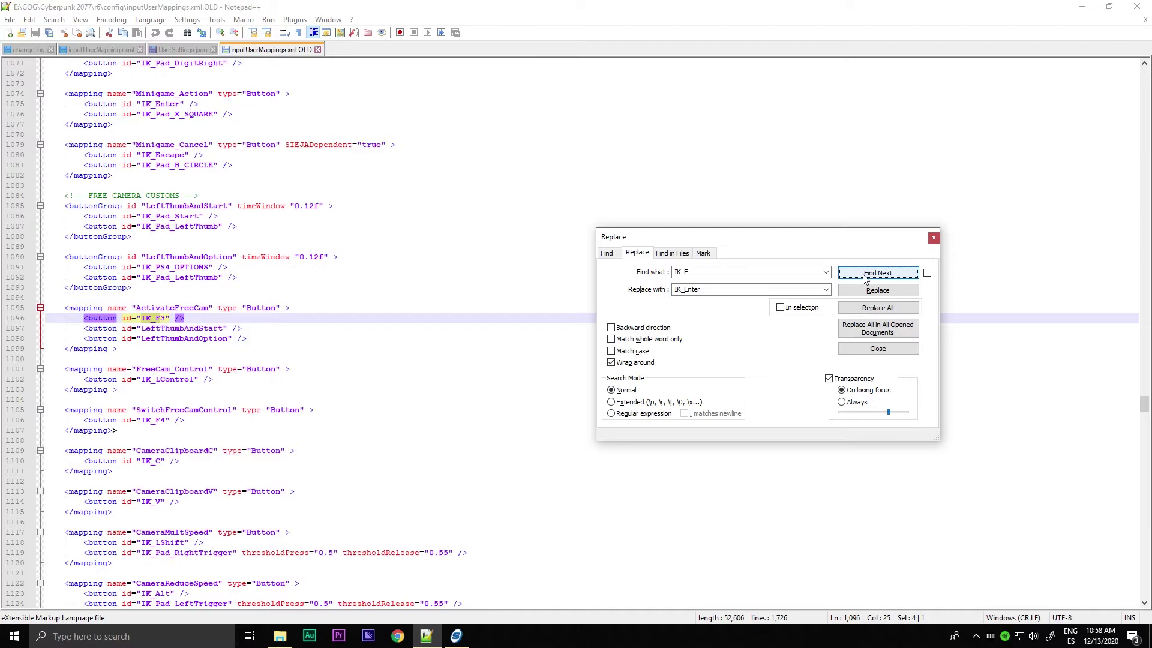
pyautogui.click(865, 277)
pyautogui.click(866, 278)
pyautogui.click(865, 278)
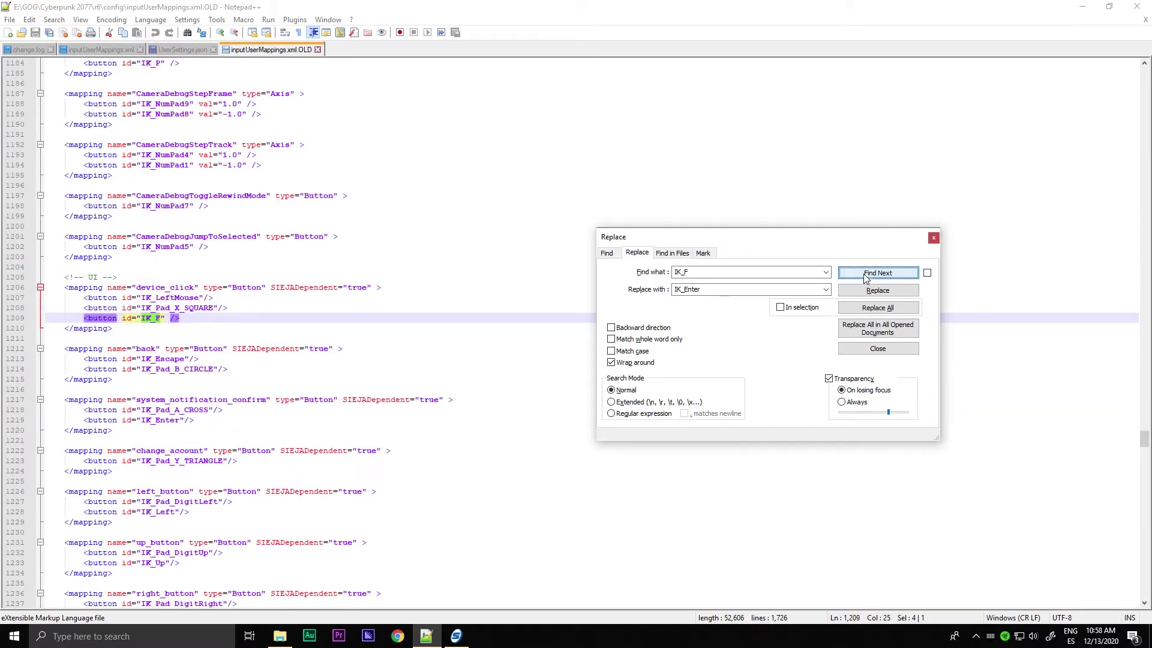
# Find the remaining IK_F matches past the device_click mapping, up to the ReportIssue_ButtonGroup entry.
pyautogui.click(866, 278)
pyautogui.click(866, 278)
pyautogui.click(865, 278)
pyautogui.click(866, 277)
pyautogui.click(866, 278)
pyautogui.click(866, 277)
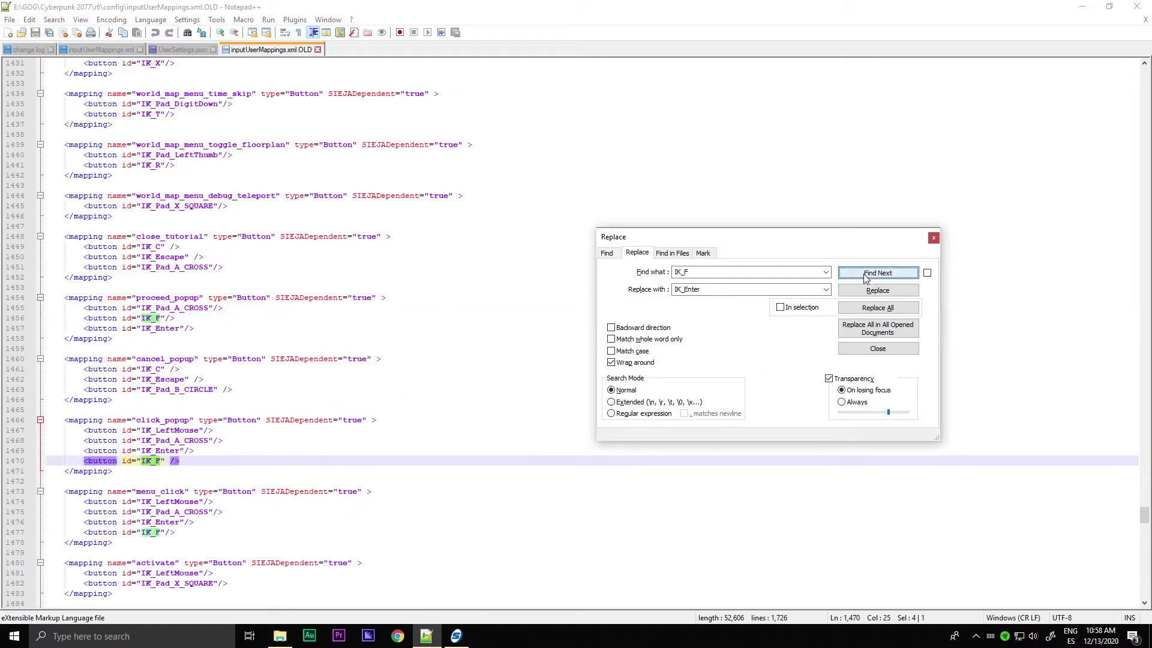
pyautogui.click(865, 278)
pyautogui.click(866, 278)
pyautogui.click(866, 278)
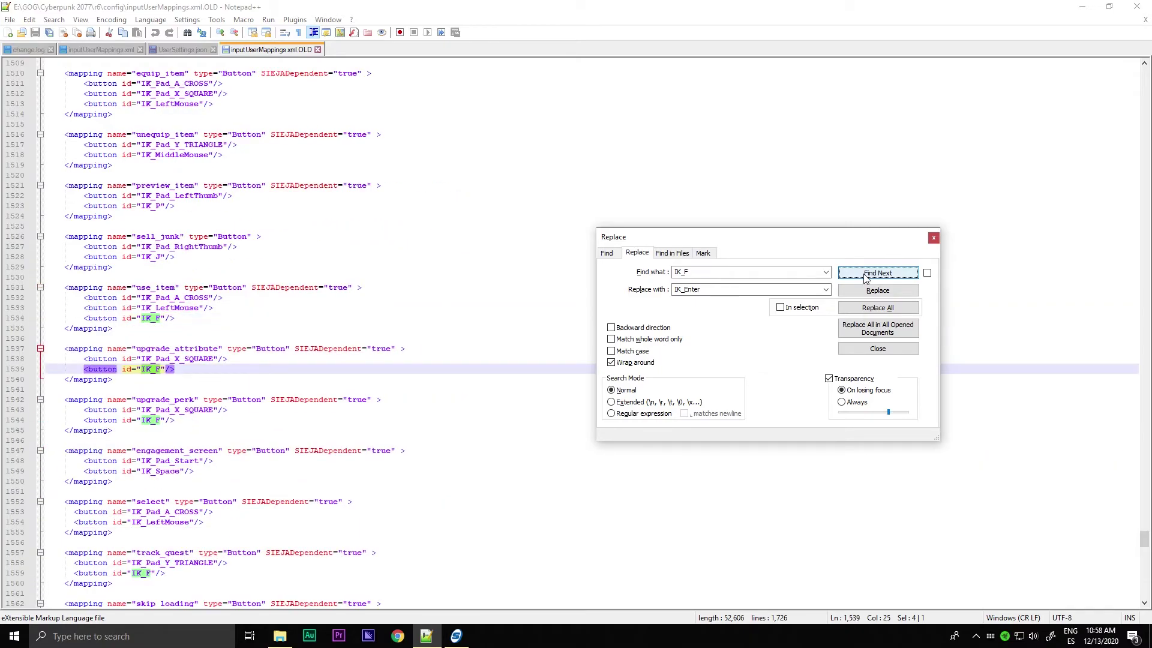
pyautogui.click(865, 278)
pyautogui.click(865, 278)
pyautogui.click(866, 278)
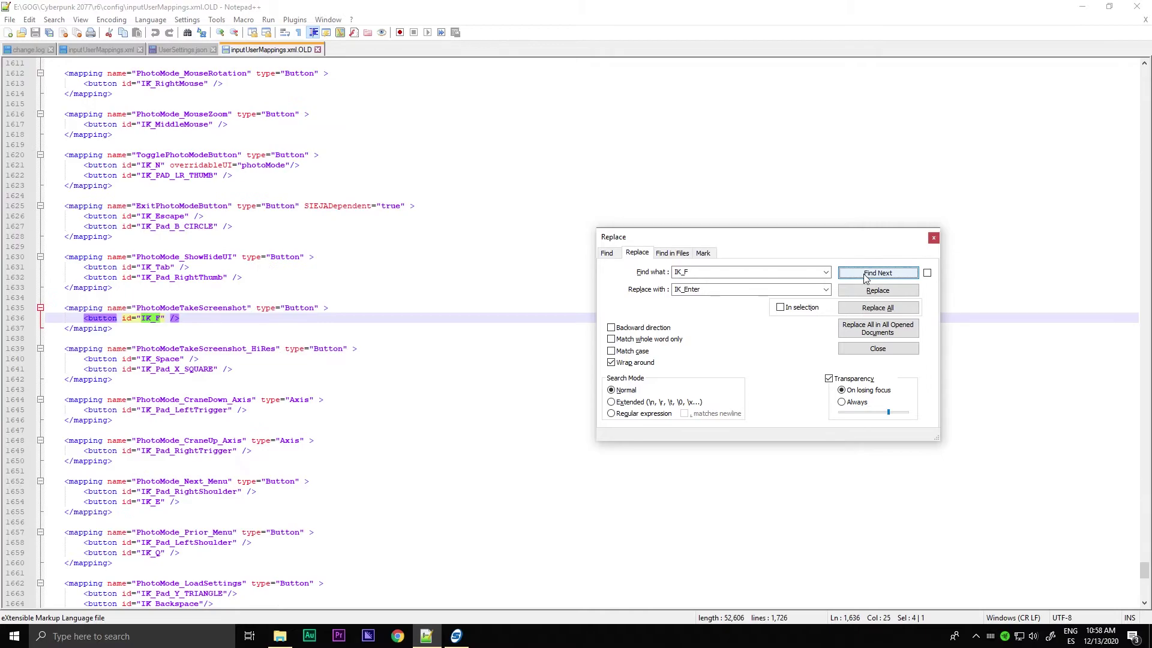
pyautogui.click(865, 278)
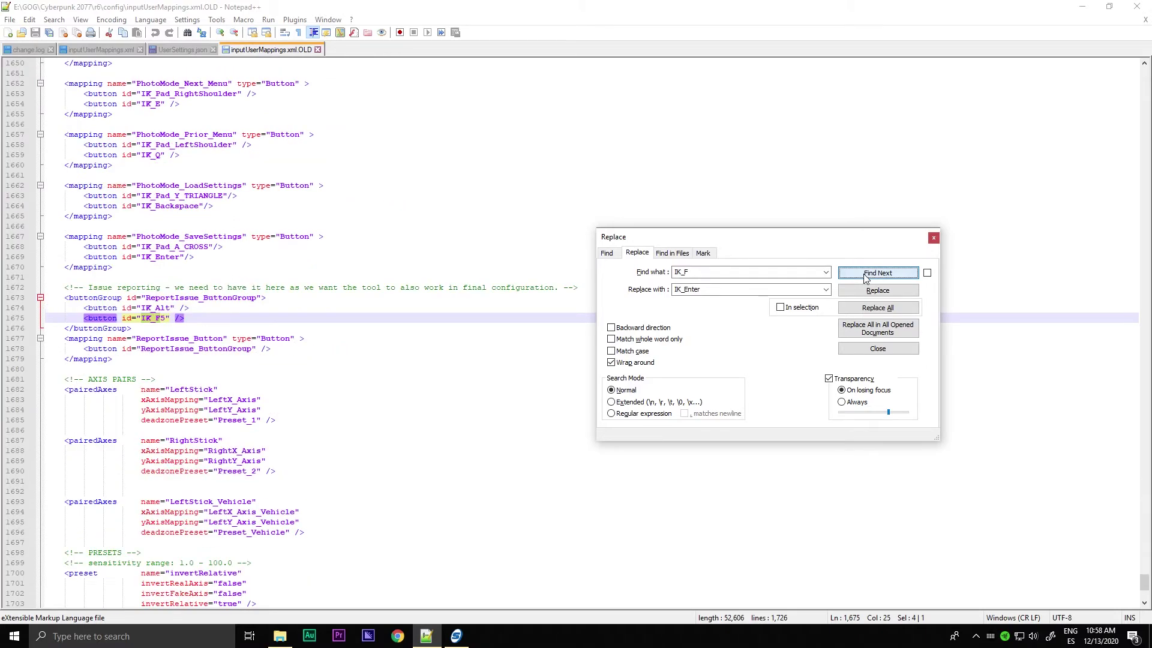
# Search inputUserMappings.xml.OLD for jump using a plain Find instead of Replace.
pyautogui.click(618, 259)
pyautogui.write('Jum')
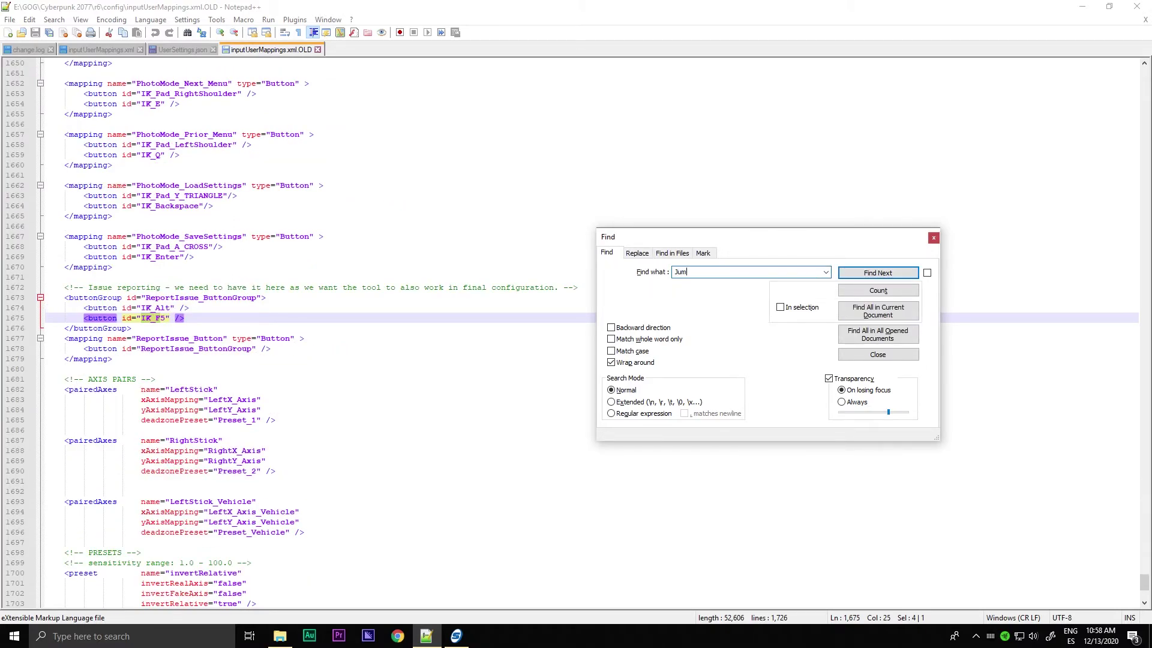
pyautogui.press('BackSpace')
pyautogui.press('BackSpace')
pyautogui.press('BackSpace')
pyautogui.press('BackSpace')
pyautogui.press('Return')
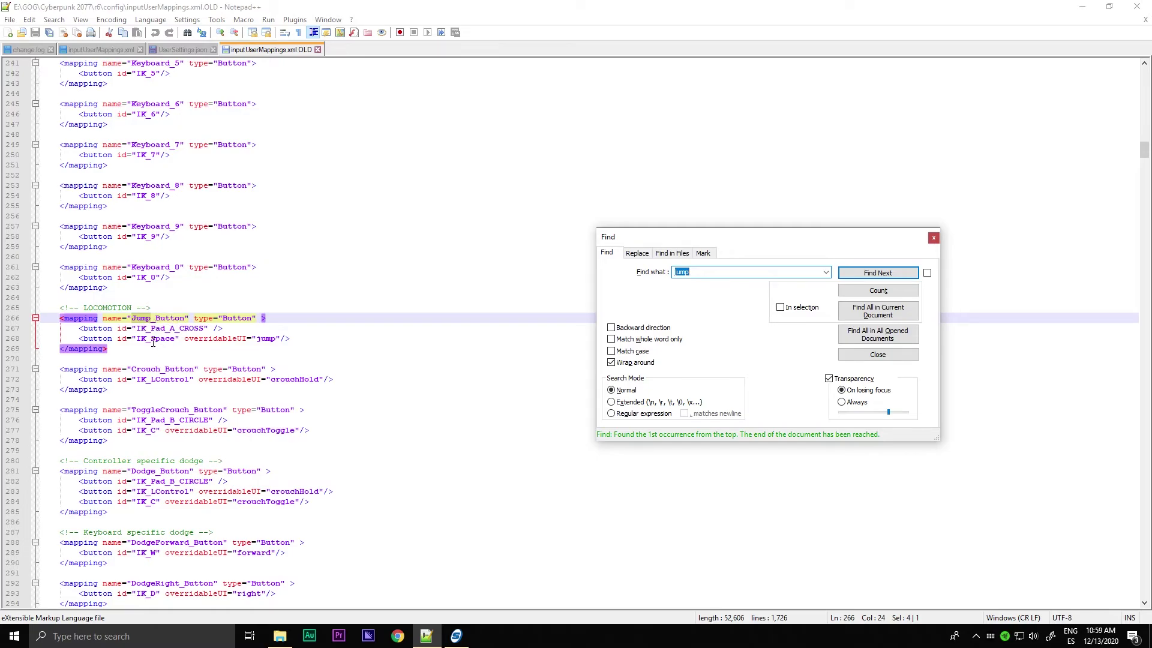
# Highlight the IK_Pad_A_CROSS and IK_Space ids and the overridableUI jump name in the Jump_Button mapping.
pyautogui.moveTo(137, 339); pyautogui.dragTo(210, 328)
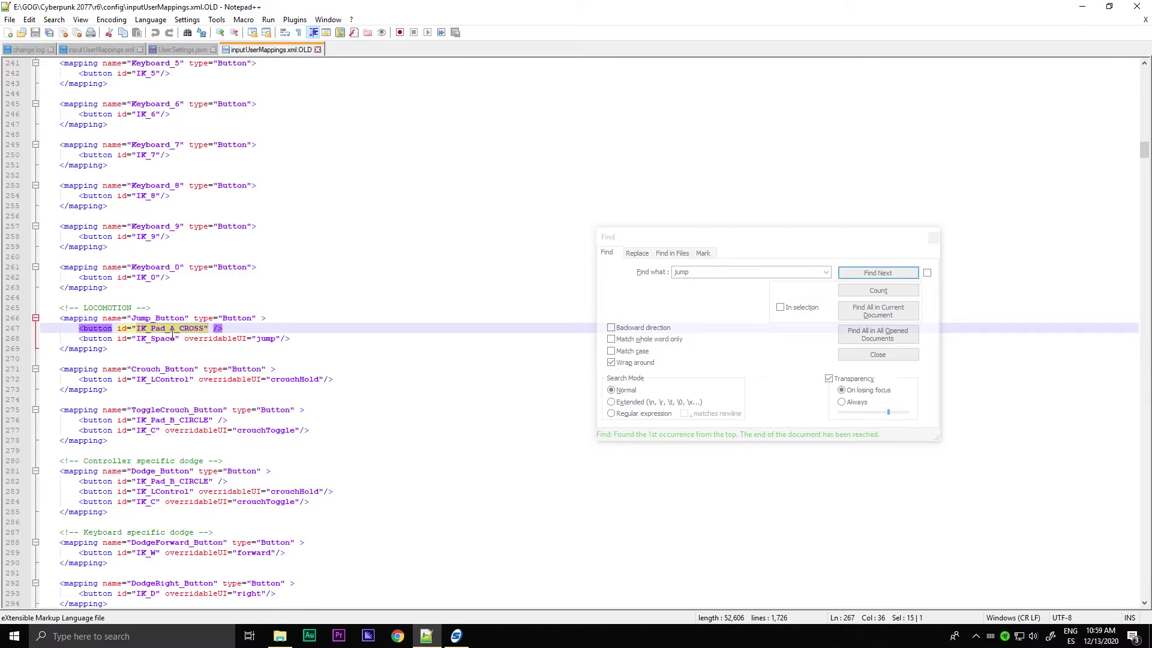
pyautogui.moveTo(137, 339); pyautogui.dragTo(176, 339)
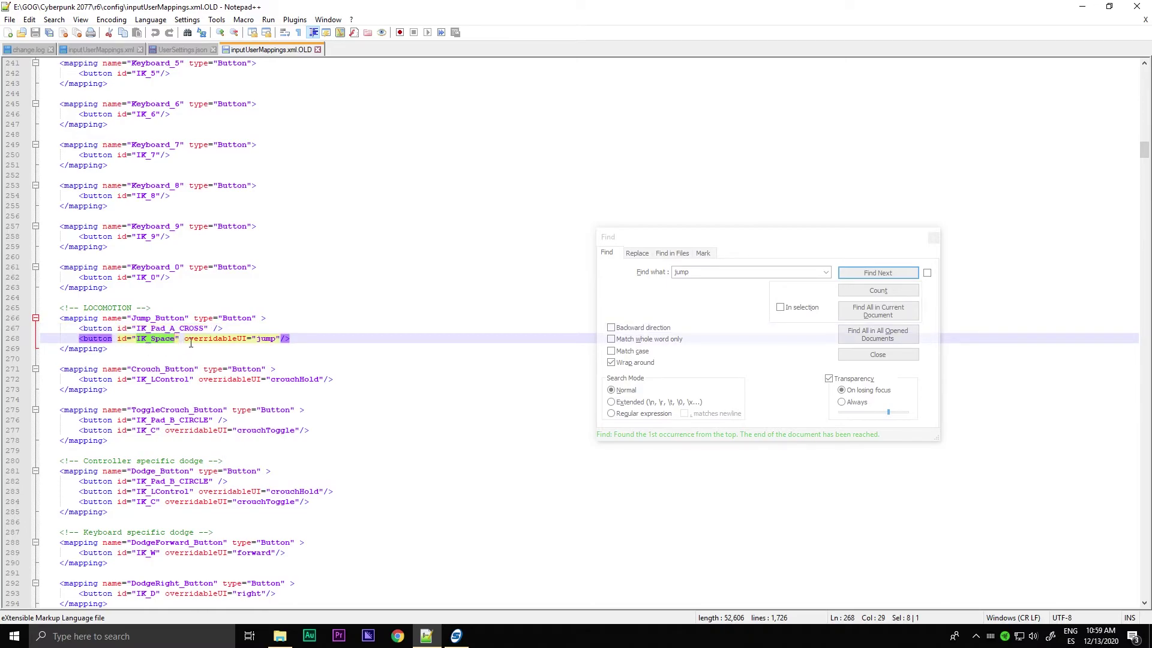
pyautogui.moveTo(184, 339); pyautogui.dragTo(277, 338)
pyautogui.doubleClick(268, 340)
# Find jump in UserSettings.json and compare its entry with the Jump_Button mapping in inputUserMappings.xml.OLD.
pyautogui.click(183, 50)
pyautogui.click(710, 271)
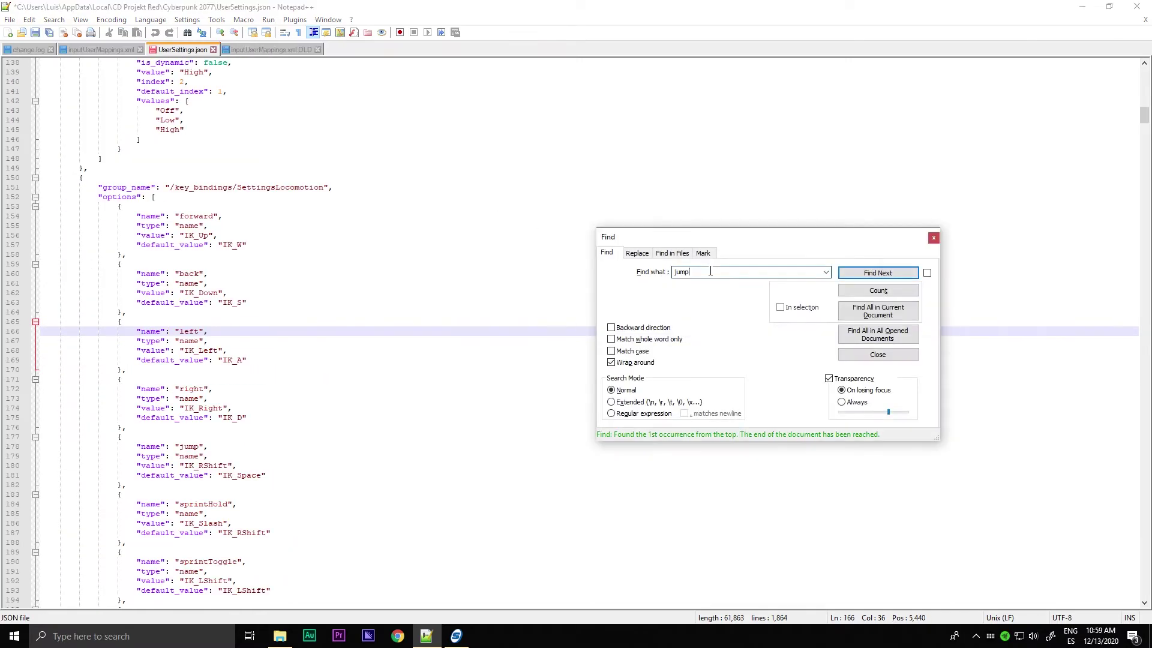
pyautogui.click(877, 274)
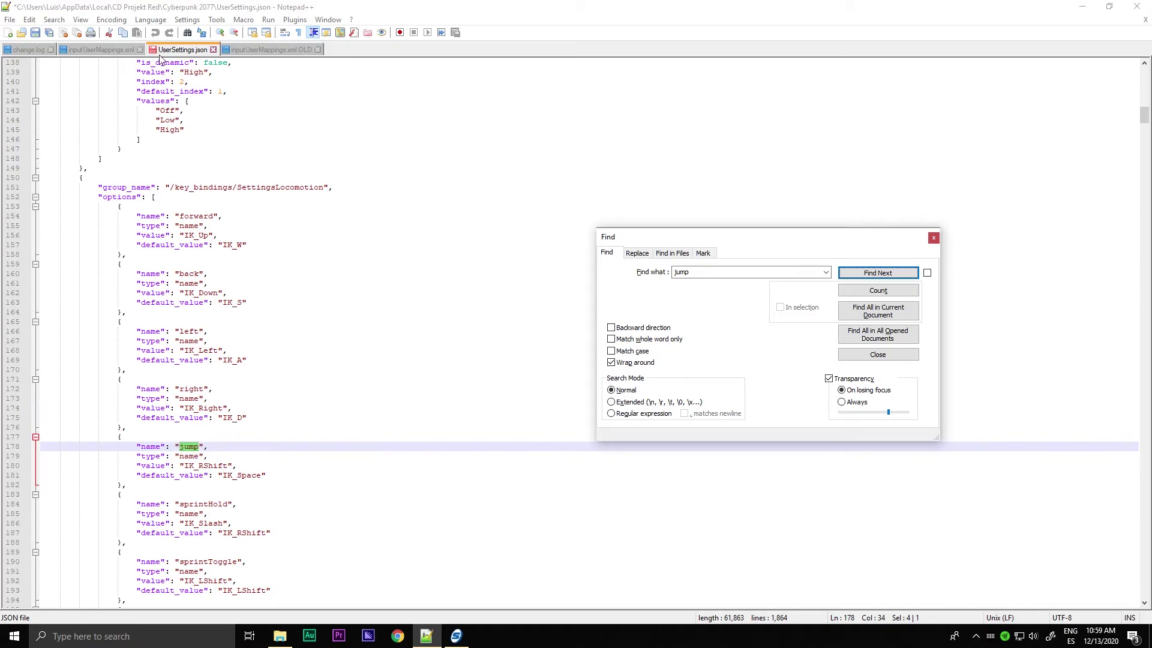
pyautogui.click(120, 50)
pyautogui.click(248, 48)
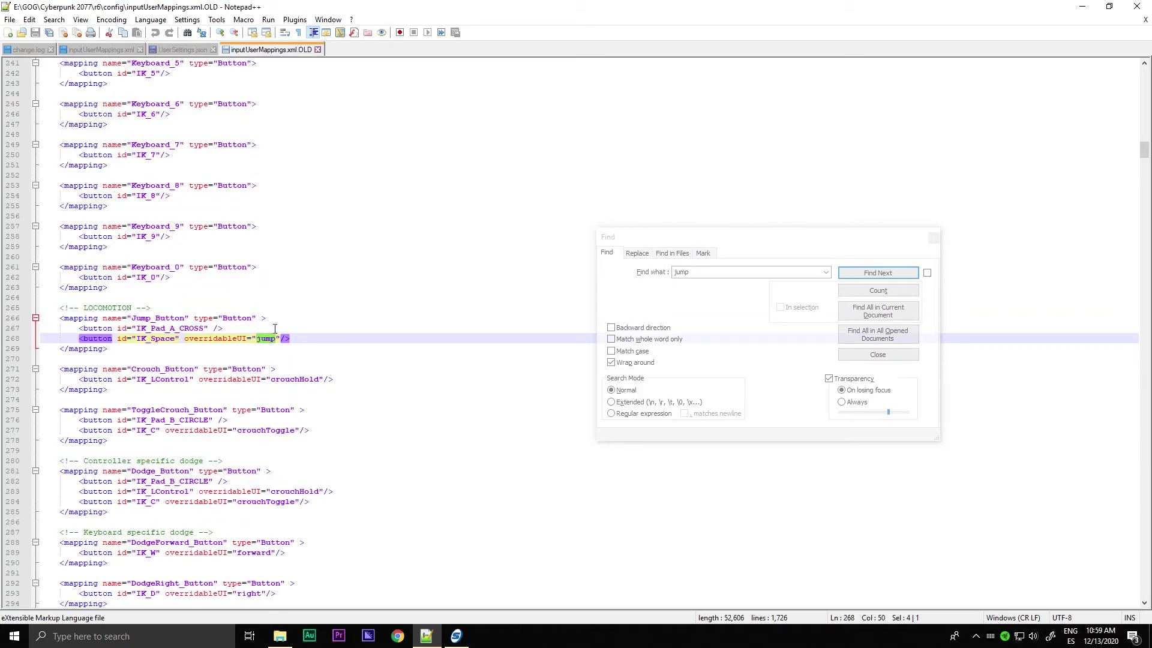
pyautogui.click(180, 50)
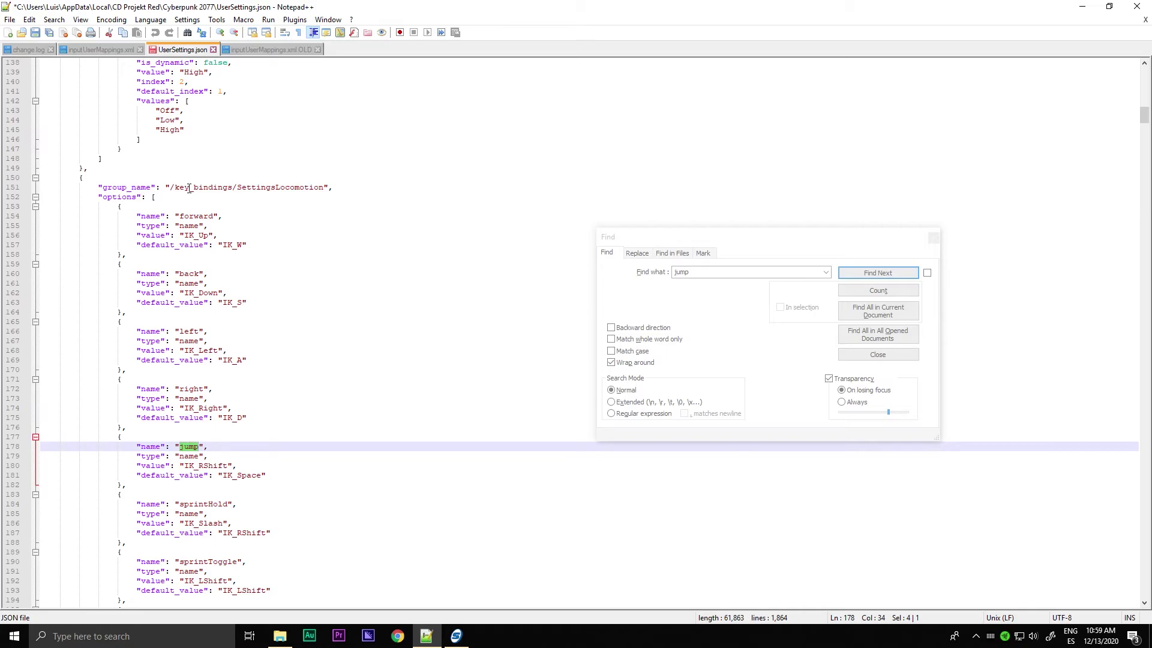
# Return to inputUserMappings.xml.OLD and highlight the IK_Space id and its overridableUI jump attribute.
pyautogui.click(258, 51)
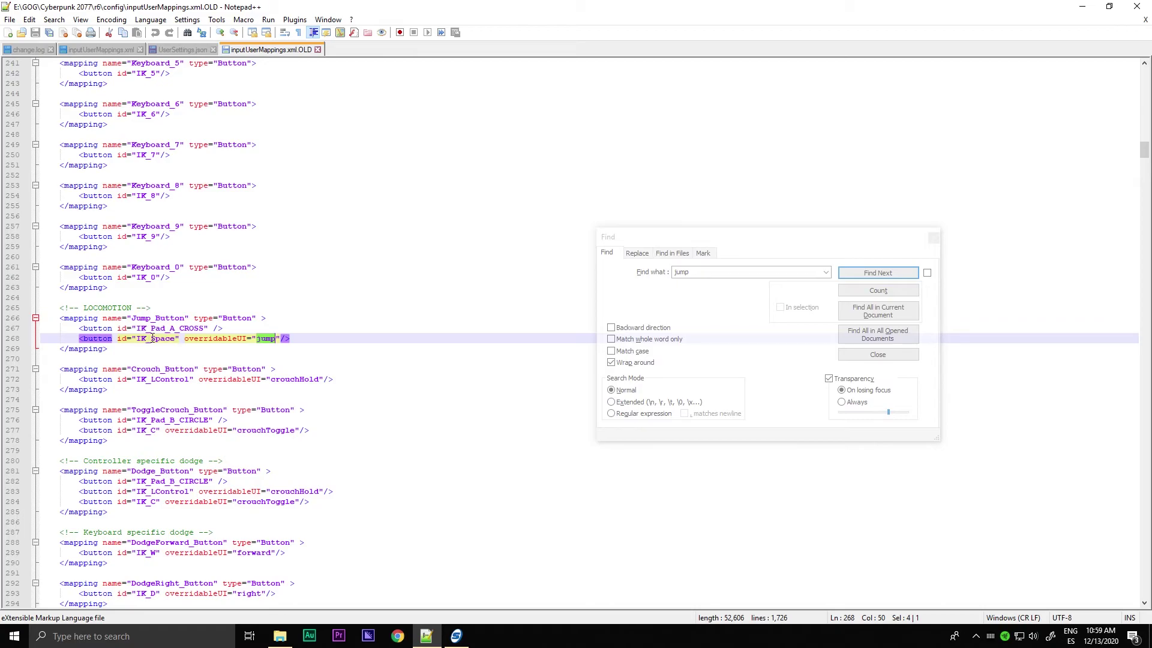
pyautogui.moveTo(118, 340); pyautogui.dragTo(178, 340)
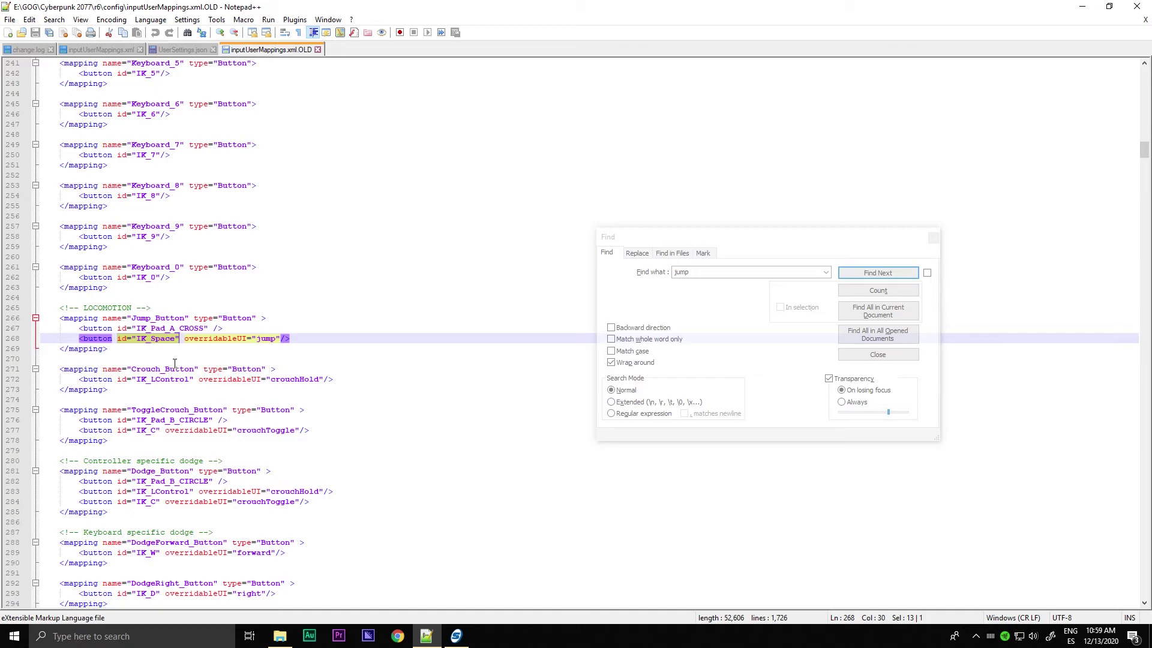
pyautogui.moveTo(184, 340); pyautogui.dragTo(276, 340)
pyautogui.doubleClick(265, 339)
# Switch to UserSettings.json and highlight the IK_RShift value of the jump key binding.
pyautogui.click(178, 48)
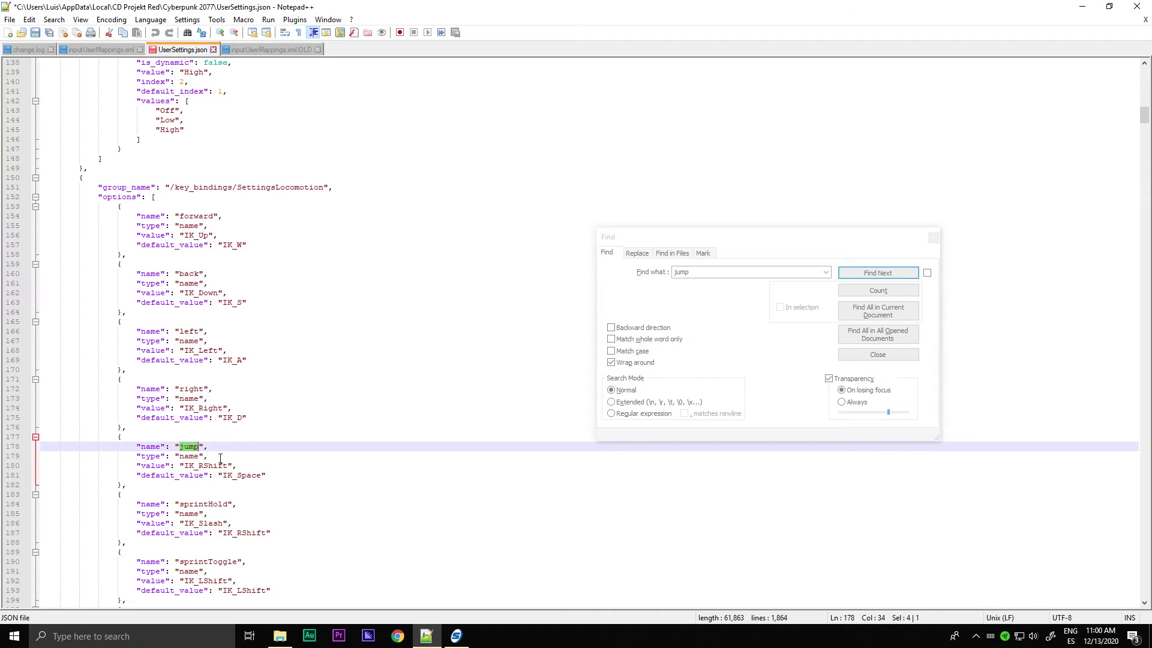
pyautogui.click(177, 465)
pyautogui.doubleClick(227, 465)
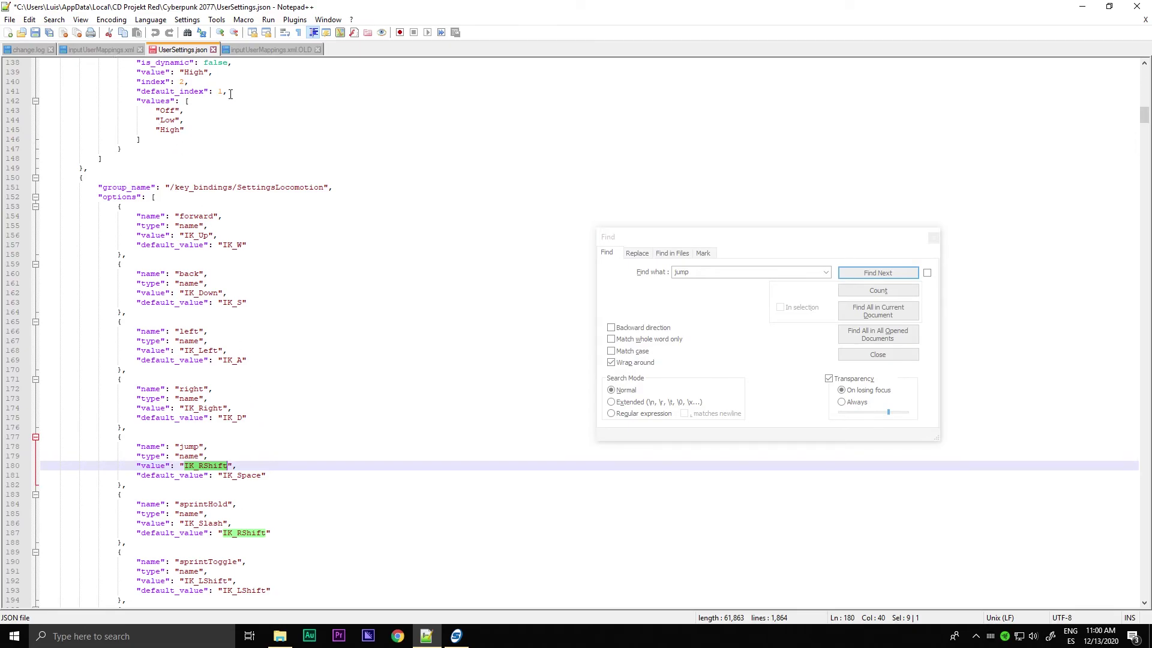
# Review the whole Jump_Button mapping in inputUserMappings.xml.OLD, its IK_Space id and jump name, against the jump binding in UserSettings.json.
pyautogui.click(247, 49)
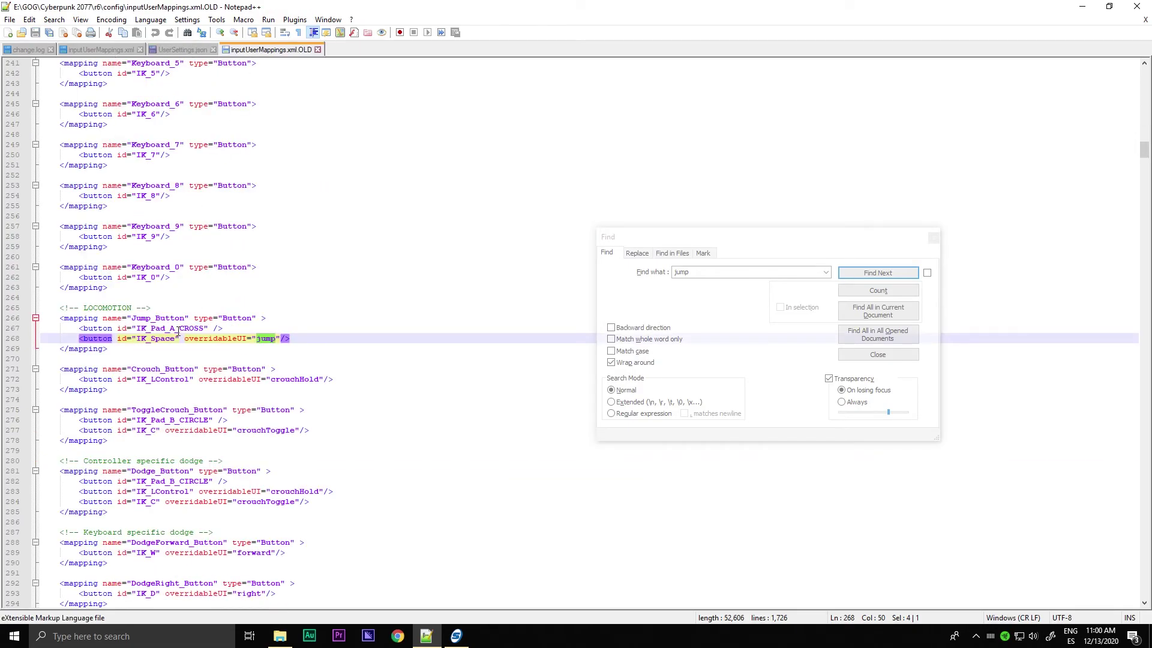
pyautogui.moveTo(137, 339); pyautogui.dragTo(176, 340)
pyautogui.moveTo(60, 318); pyautogui.dragTo(184, 350)
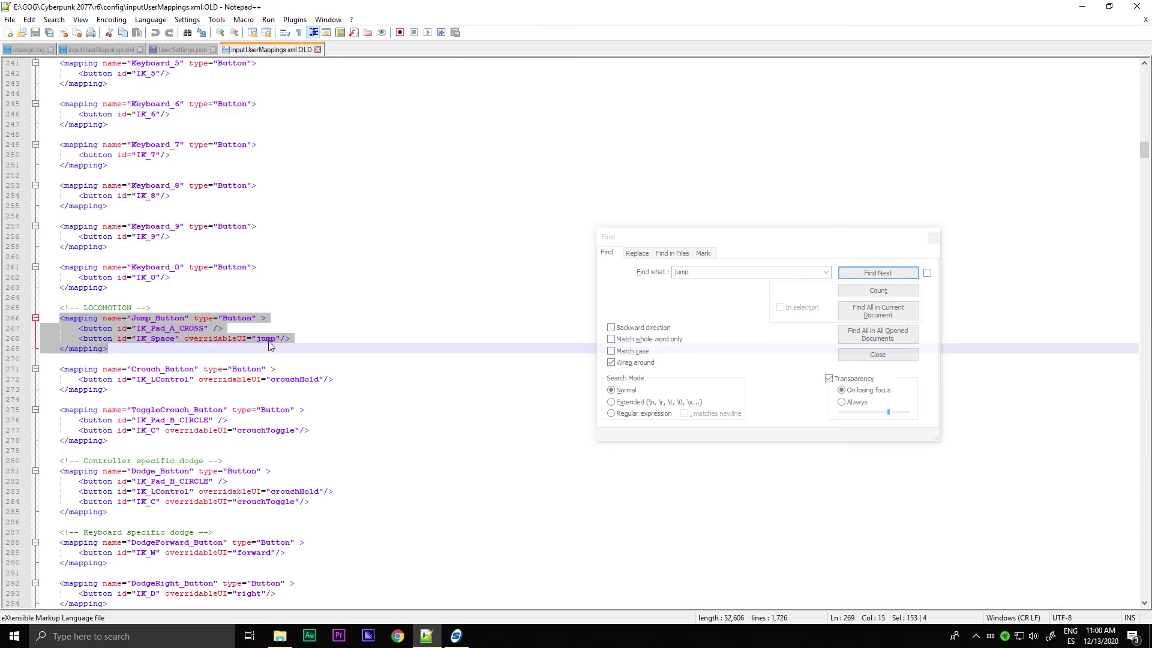
pyautogui.click(184, 339)
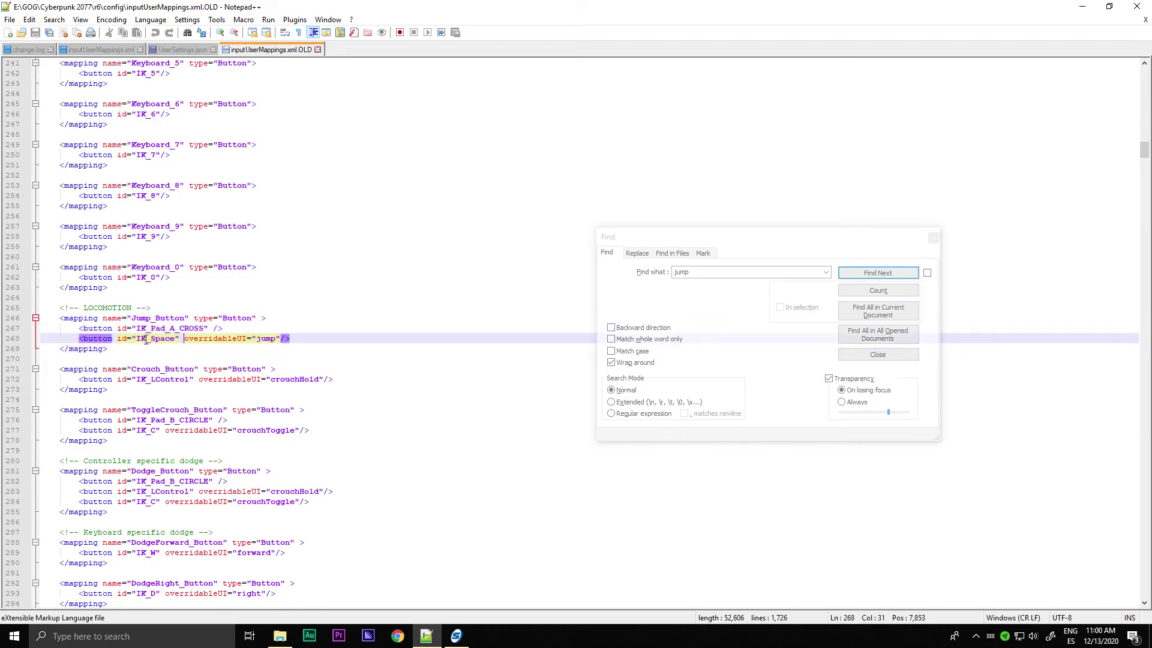
pyautogui.moveTo(138, 338); pyautogui.dragTo(180, 349)
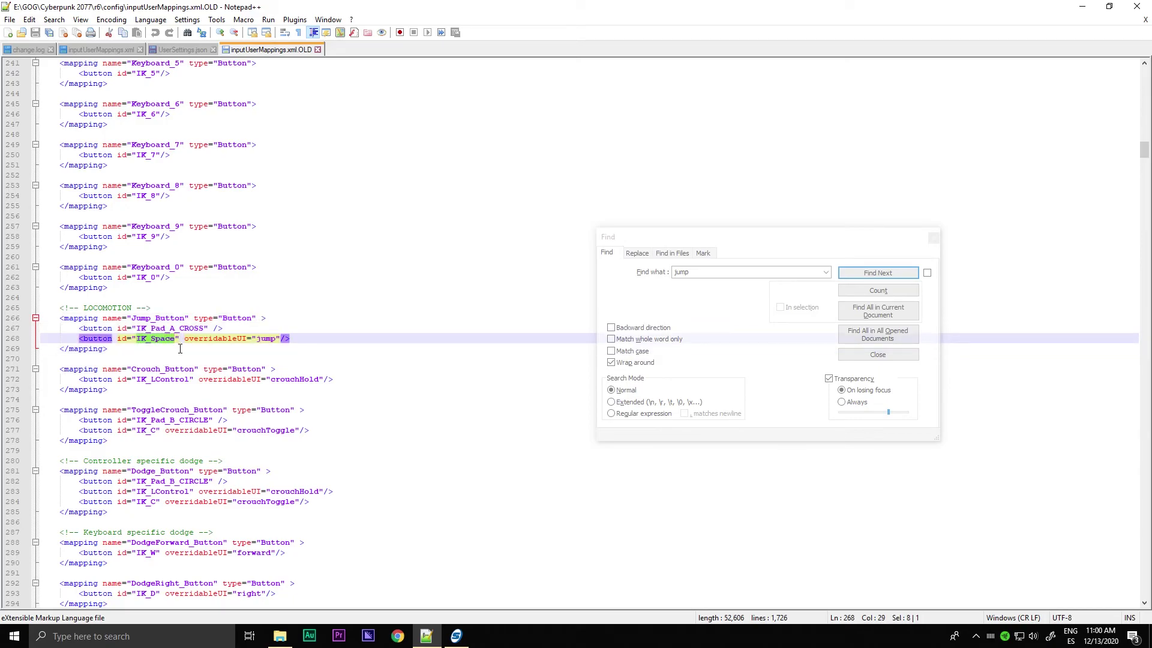
pyautogui.doubleClick(266, 340)
pyautogui.click(182, 51)
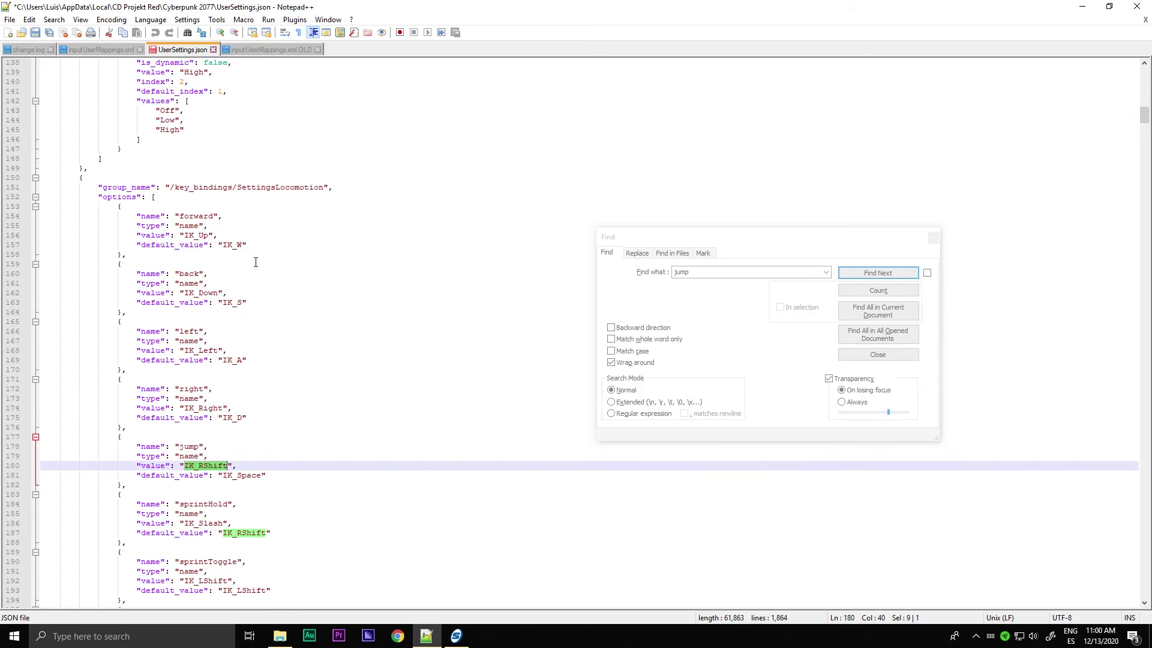
pyautogui.click(257, 52)
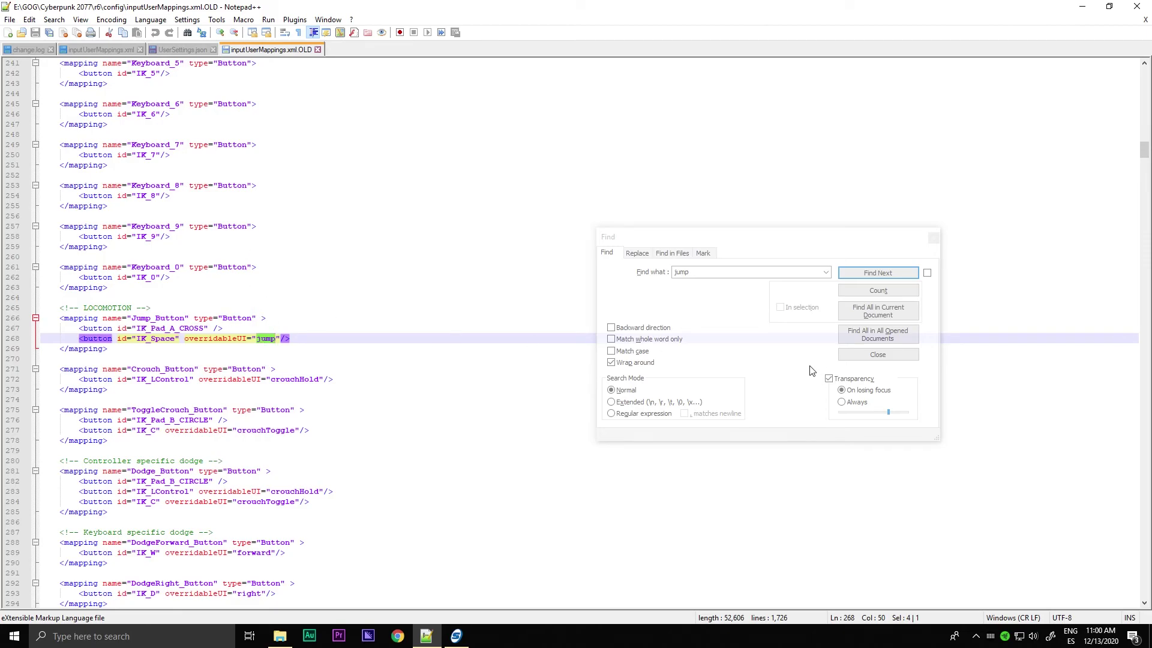
# Close the Find dialog and minimize the open windows to reveal the desktop.
pyautogui.click(772, 239)
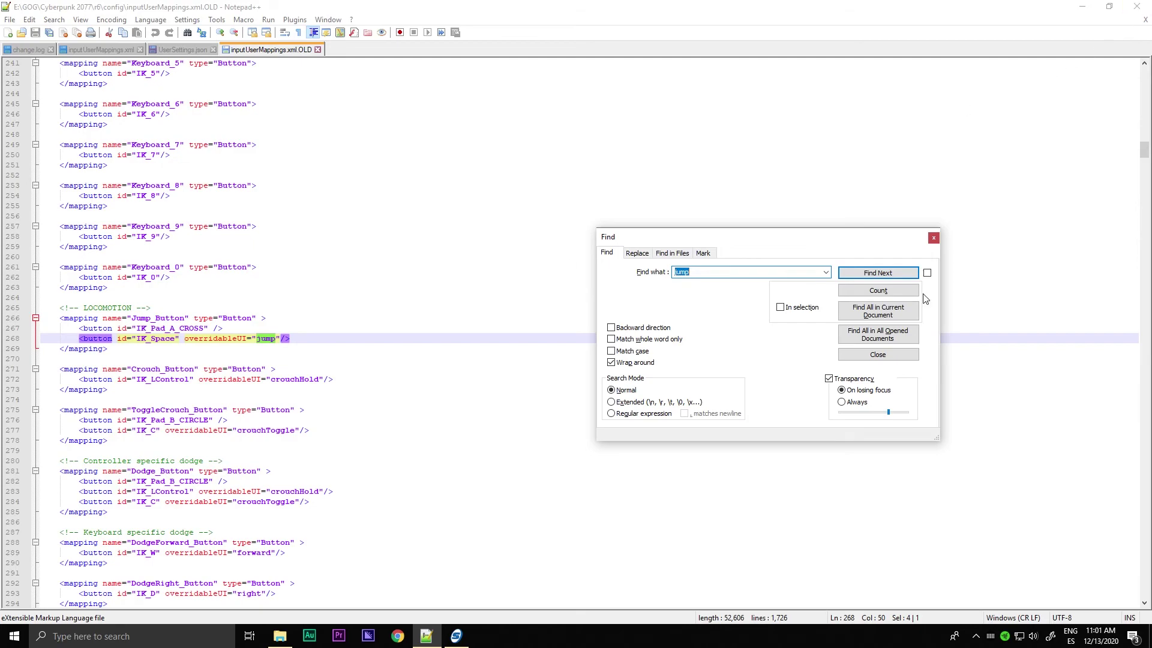
pyautogui.click(934, 237)
pyautogui.click(1081, 6)
pyautogui.click(1083, 7)
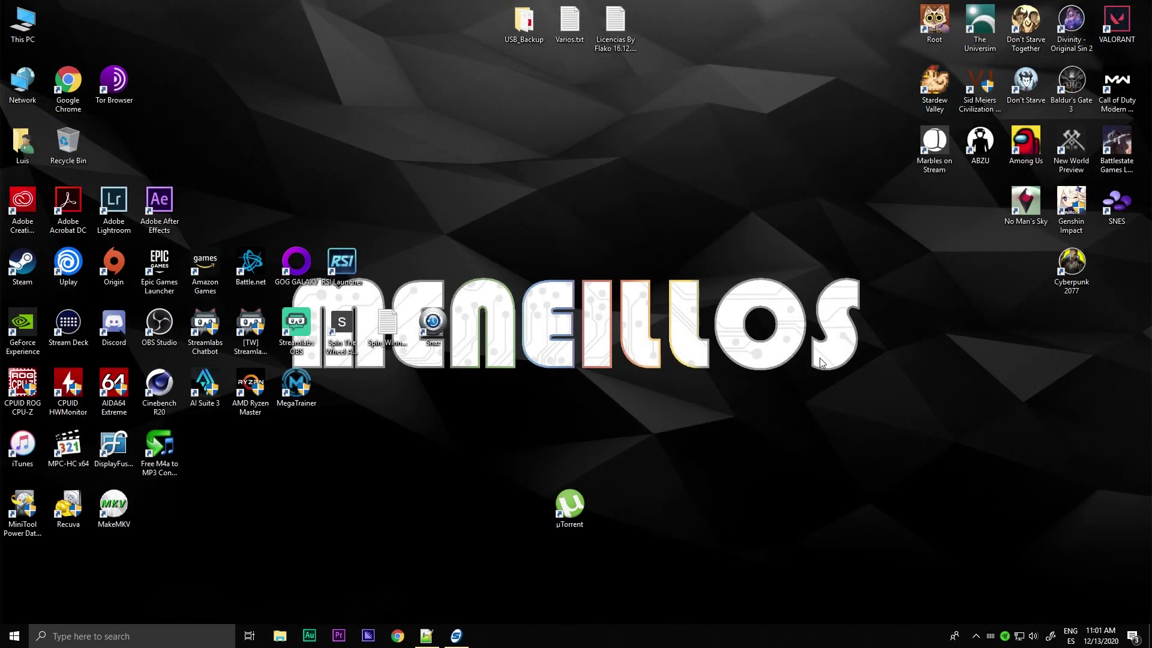